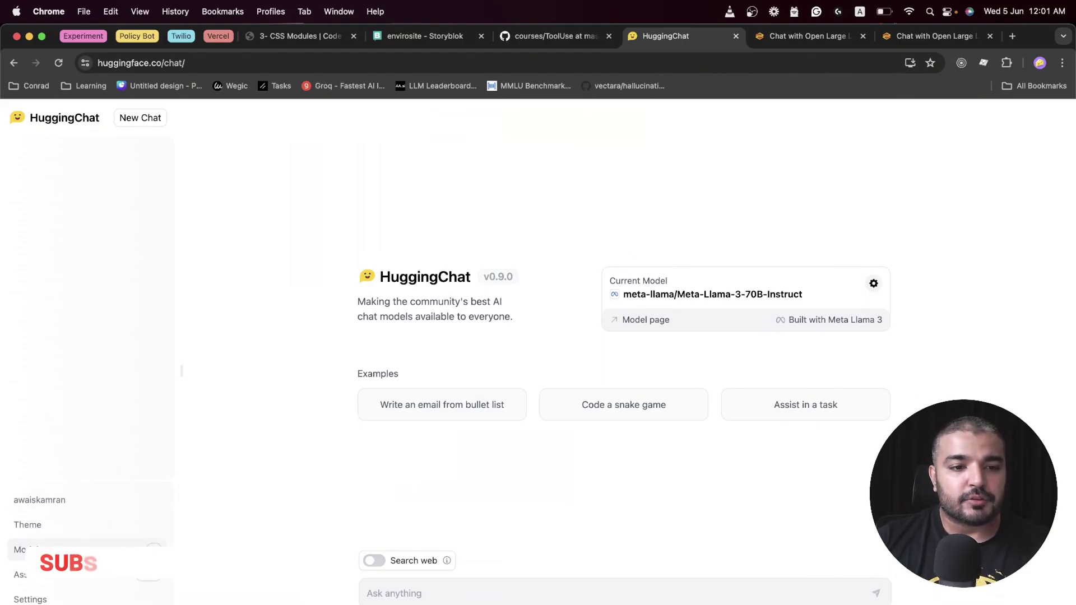
# Step: Open the Models page and scroll the model cards, with CohereForAI/c4ai-command-r-plus marked default
pyautogui.click(28, 550)
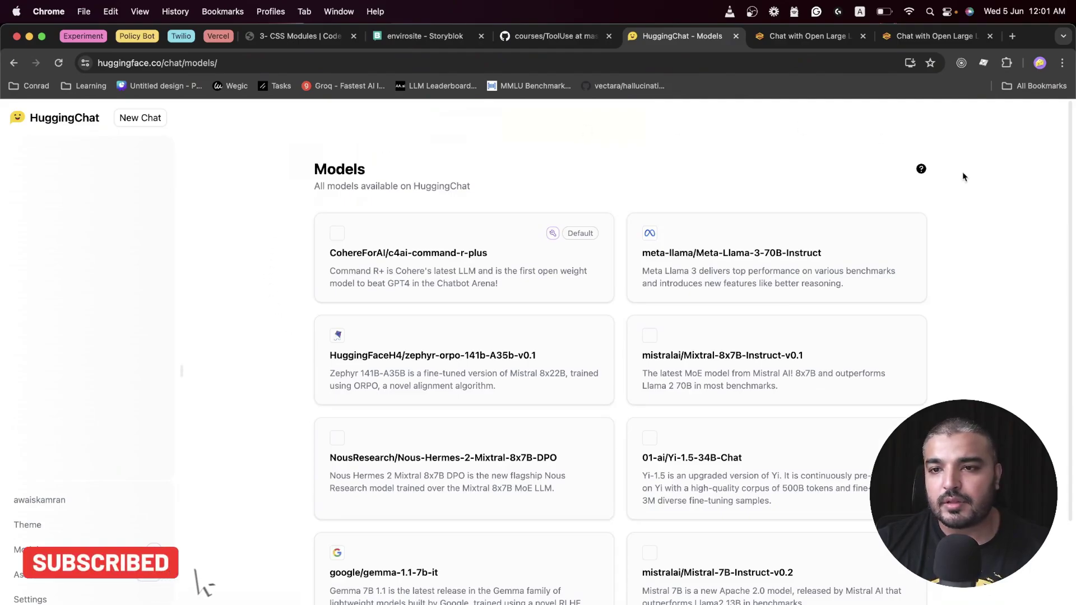
pyautogui.scroll(-2, 1070, 178)
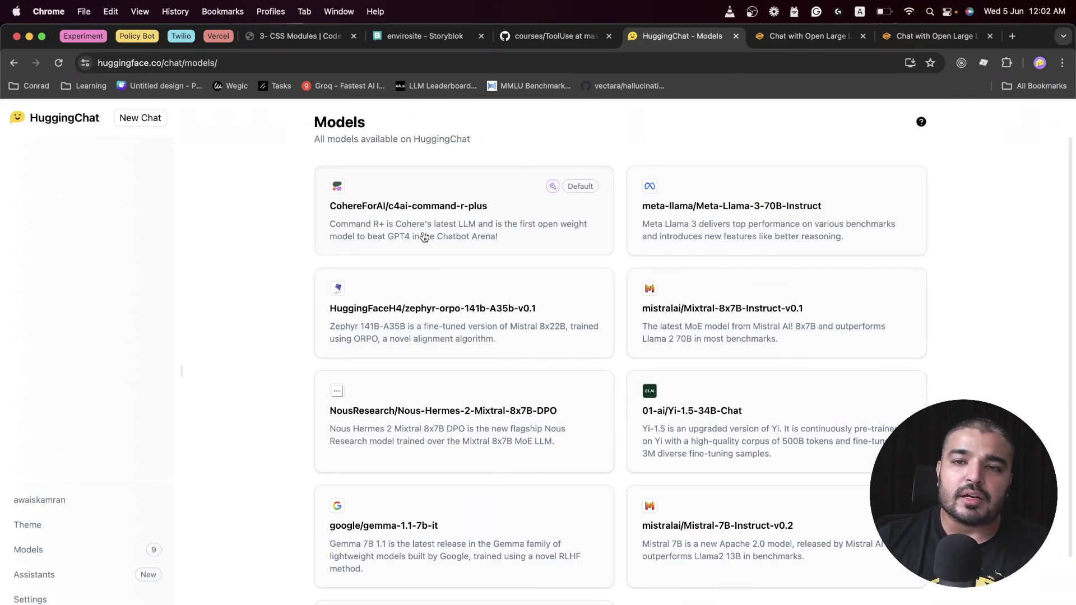
# Step: Review the Arena battle where yi-1.5-34b-chat and gemini-advanced-0514 each answer the factorial prompt in Python
pyautogui.click(801, 35)
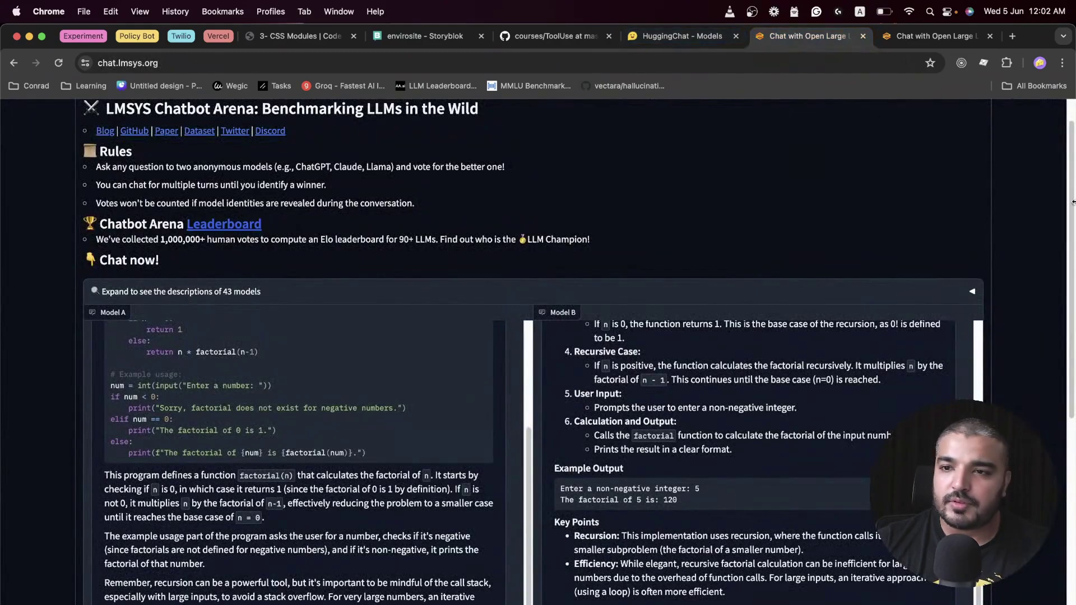
pyautogui.scroll(2, 1072, 205)
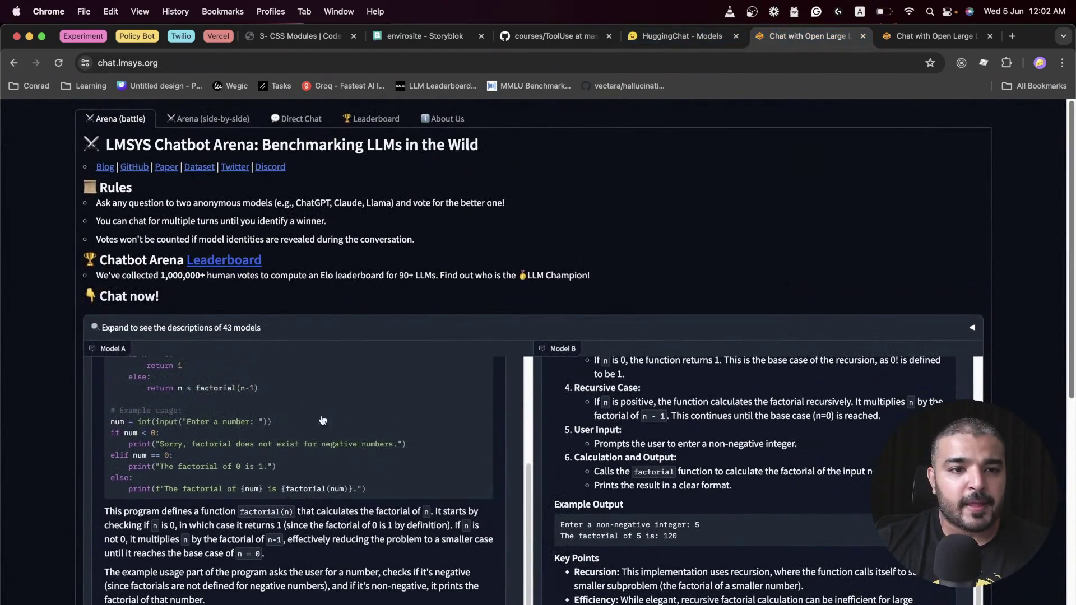
pyautogui.moveTo(1073, 185); pyautogui.dragTo(1074, 223)
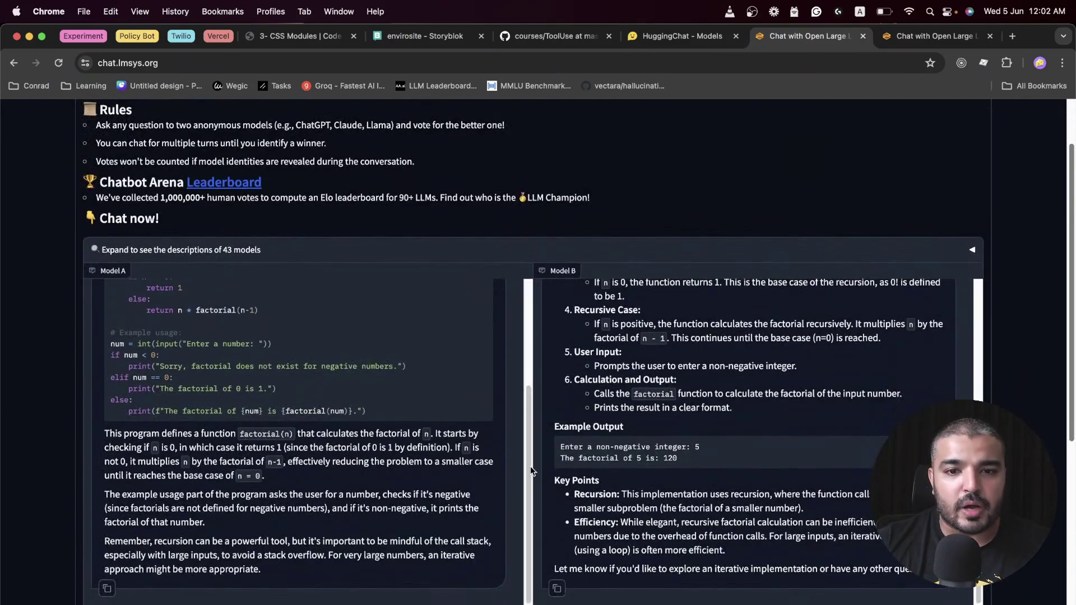
pyautogui.scroll(5, 530, 466)
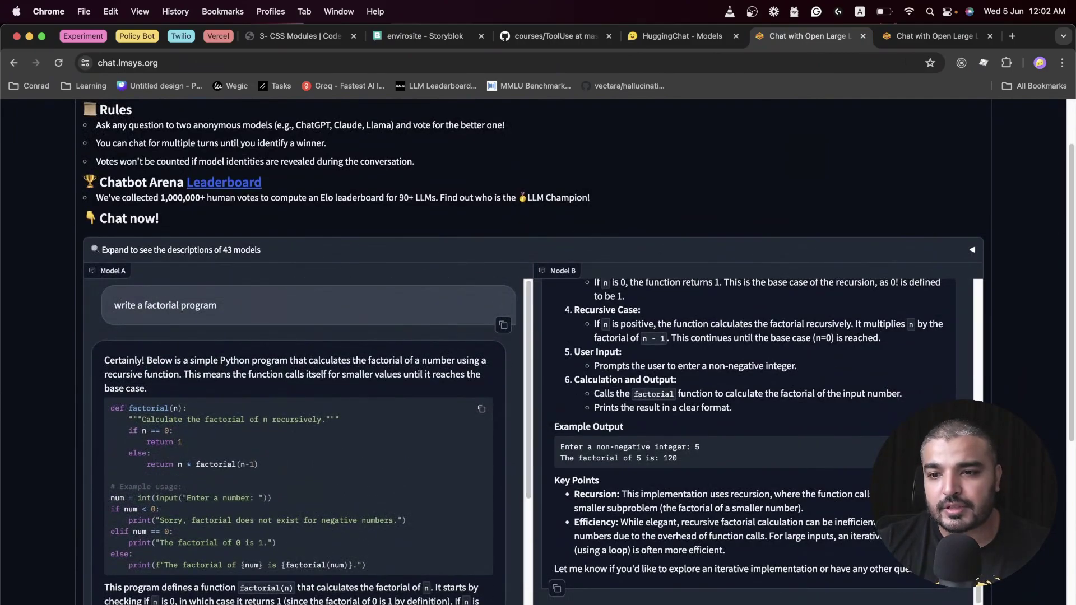
pyautogui.scroll(15, 973, 313)
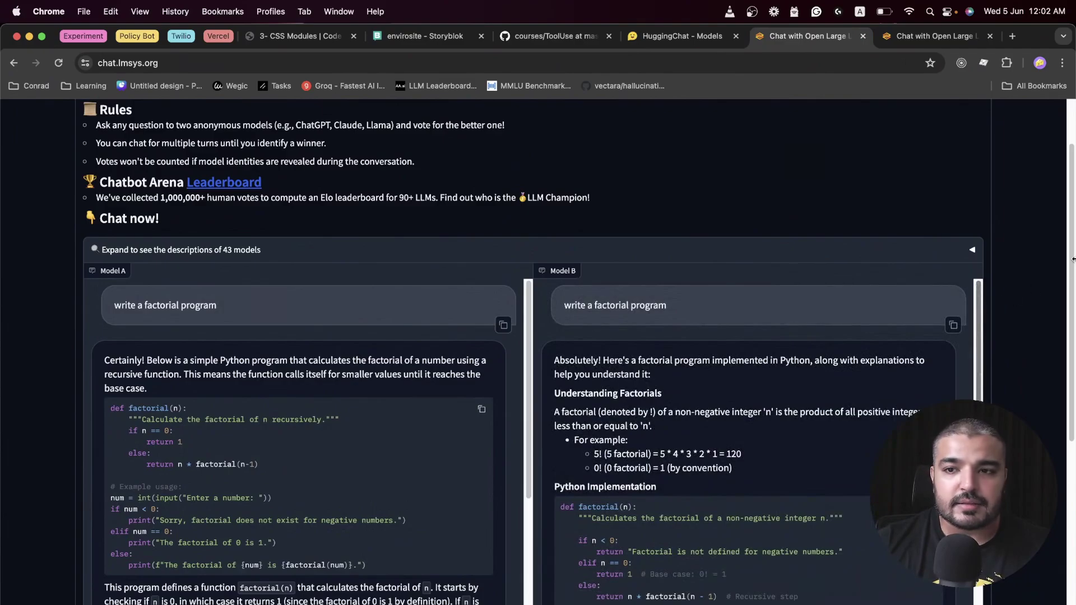
pyautogui.moveTo(1073, 259); pyautogui.dragTo(1072, 378)
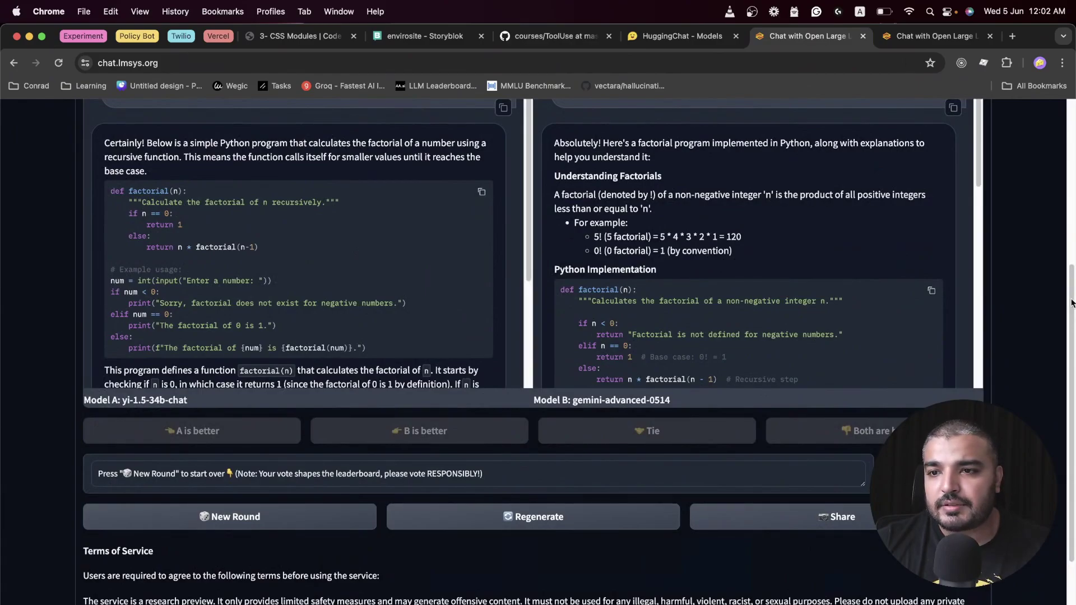
pyautogui.moveTo(1073, 303); pyautogui.dragTo(1072, 256)
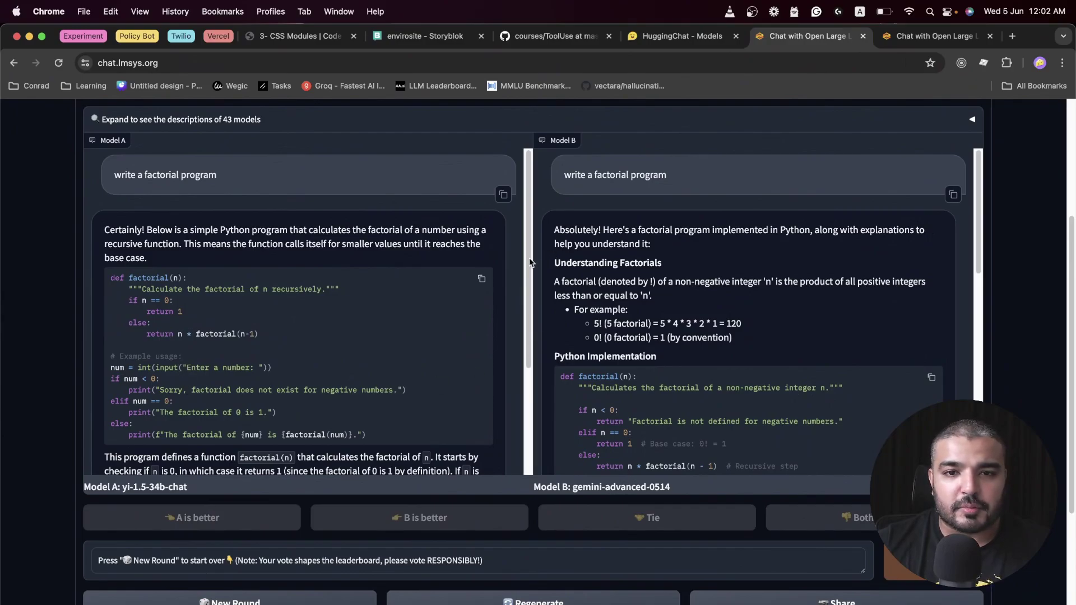
pyautogui.scroll(-3, 505, 280)
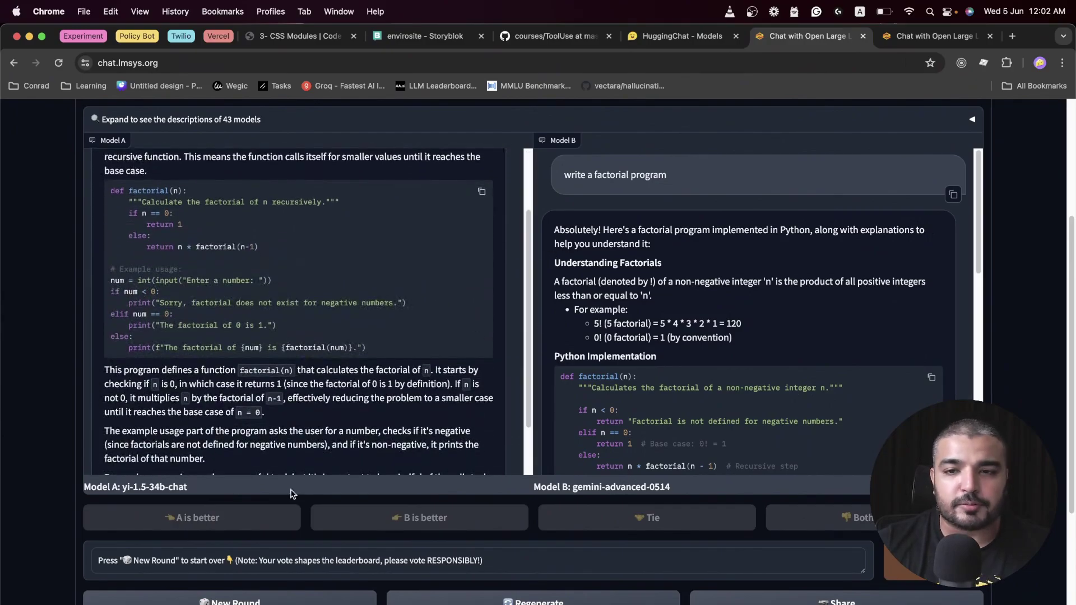
pyautogui.moveTo(1071, 370); pyautogui.dragTo(1072, 231)
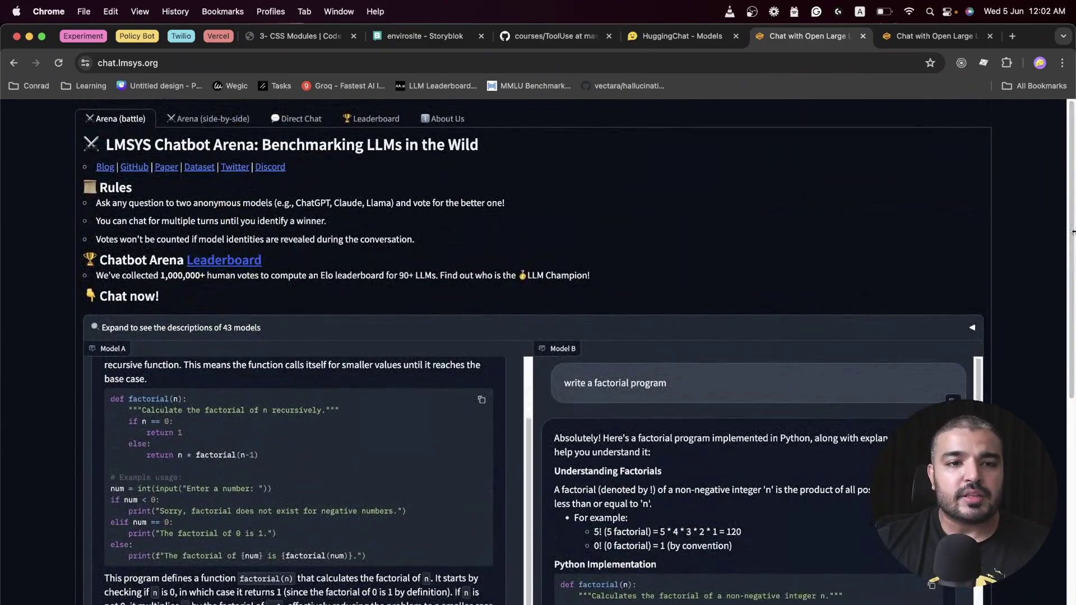
# Step: Show the Arena Elo leaderboard, with GPT-4o-2024-05-13 ranked first at 1287
pyautogui.click(902, 35)
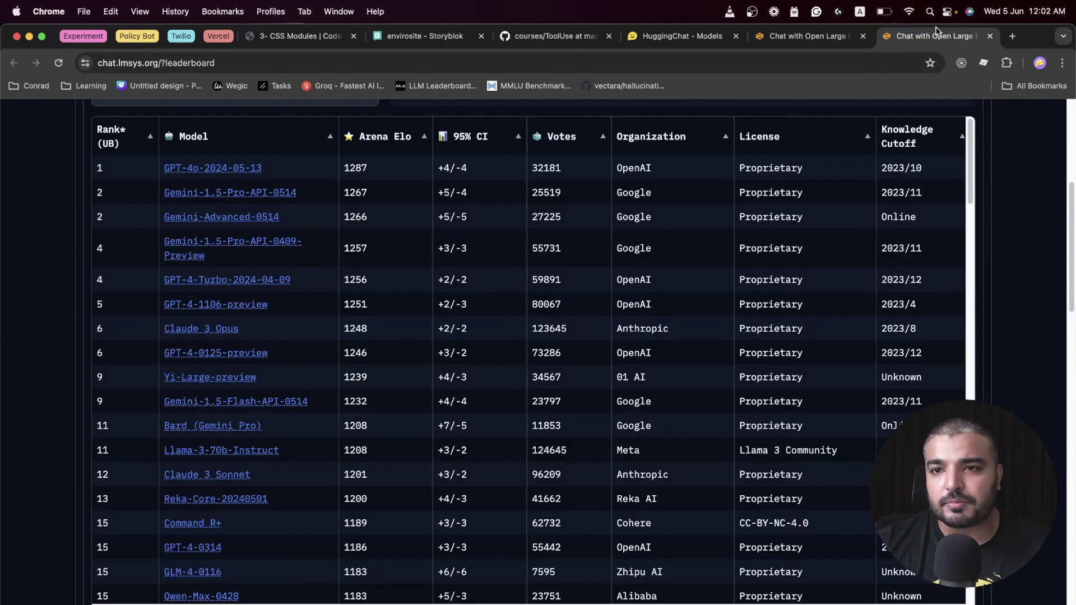
pyautogui.moveTo(1072, 283); pyautogui.dragTo(1072, 261)
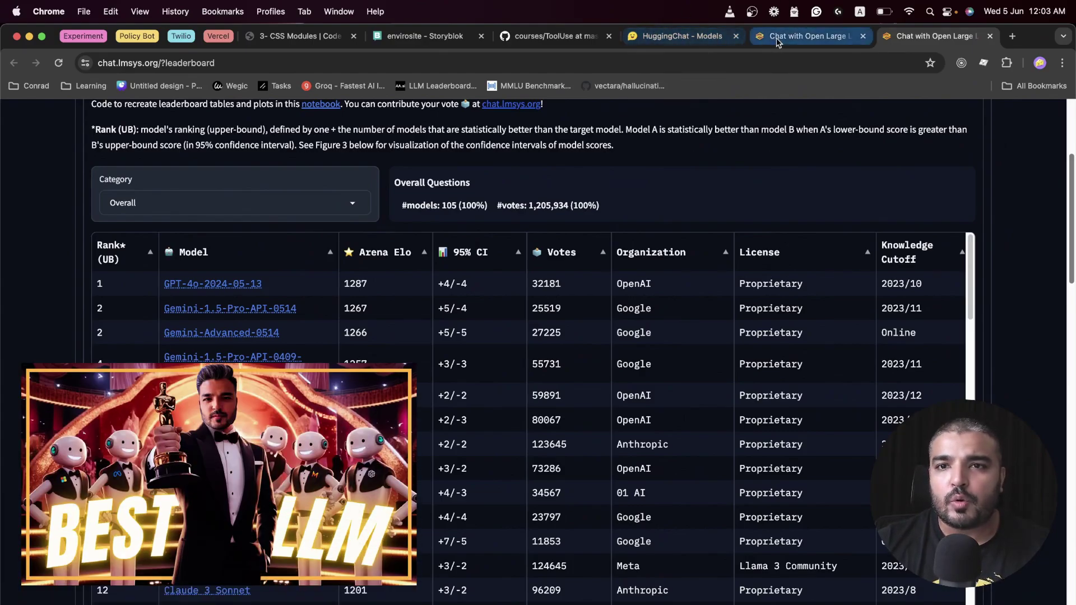
# Step: Switch back to the HuggingChat - Models tab and scroll through the model list
pyautogui.click(681, 35)
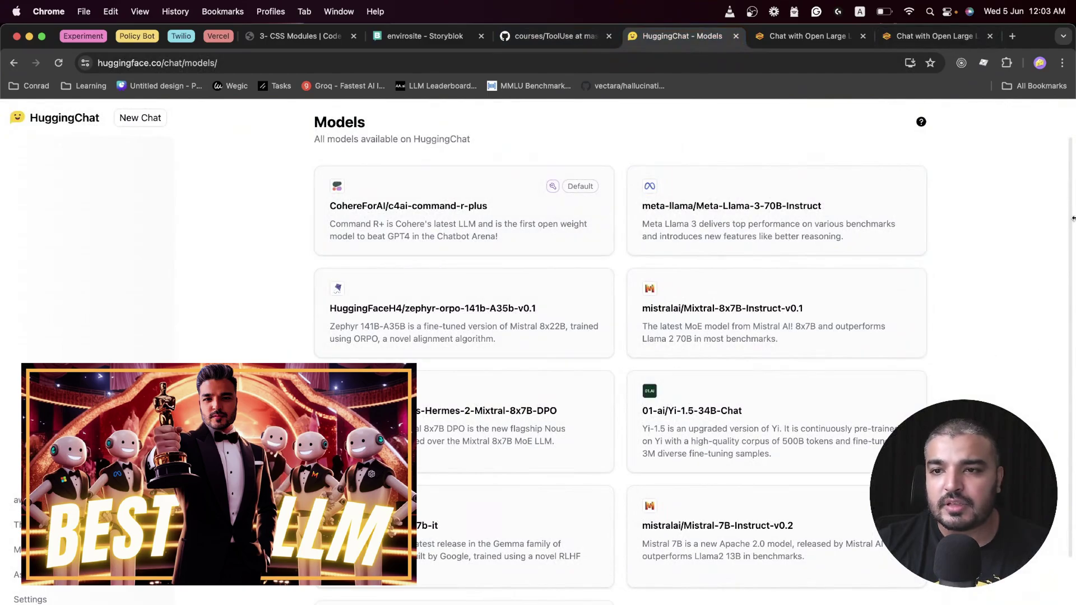
pyautogui.scroll(1, 863, 221)
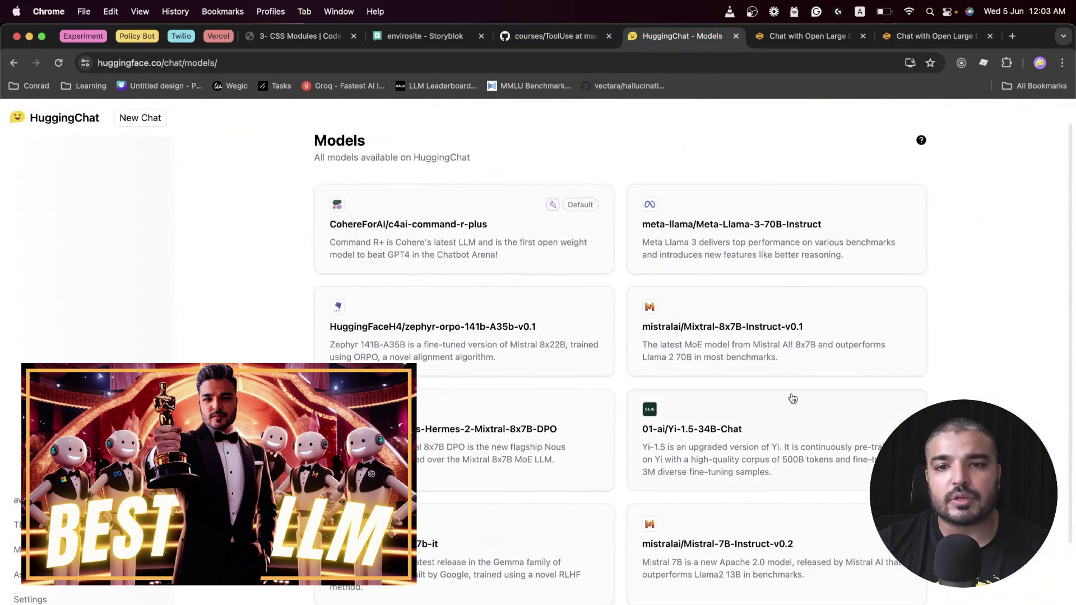
pyautogui.scroll(-4, 792, 403)
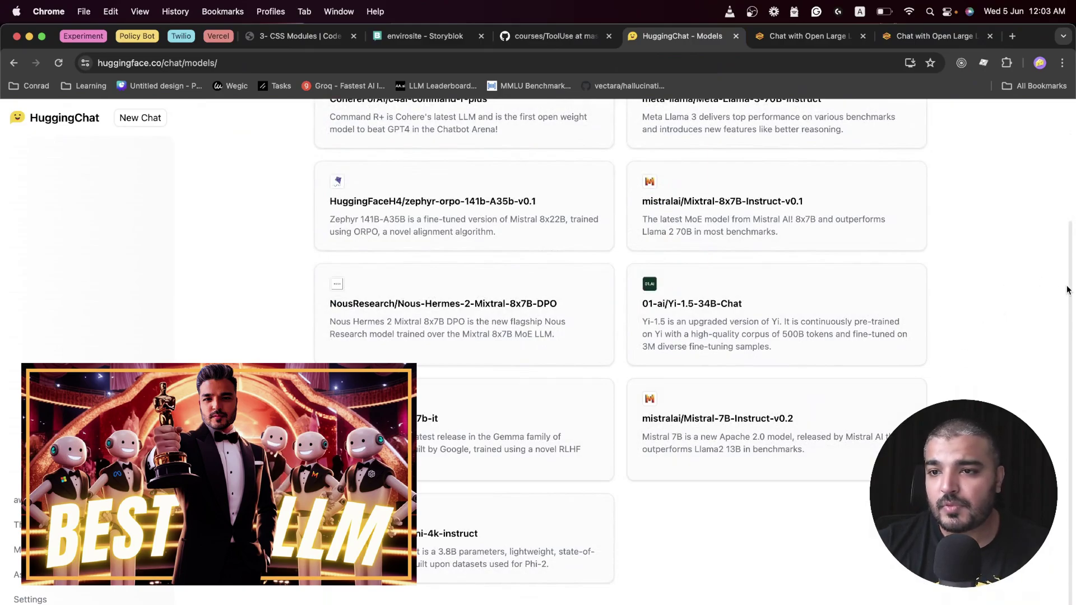
pyautogui.moveTo(1067, 290); pyautogui.dragTo(1073, 181)
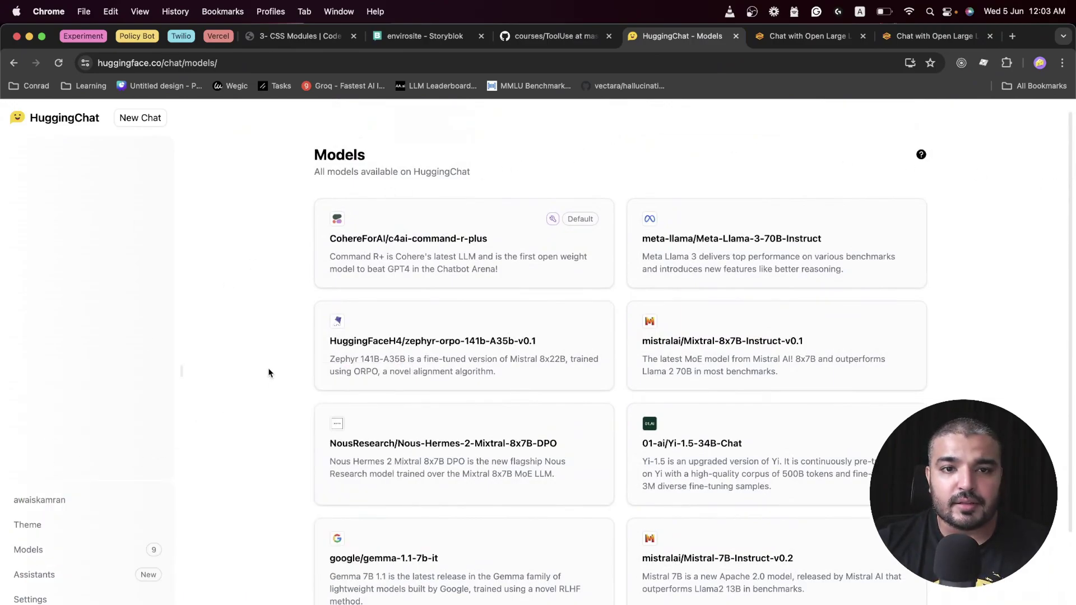
pyautogui.scroll(-2, 1037, 209)
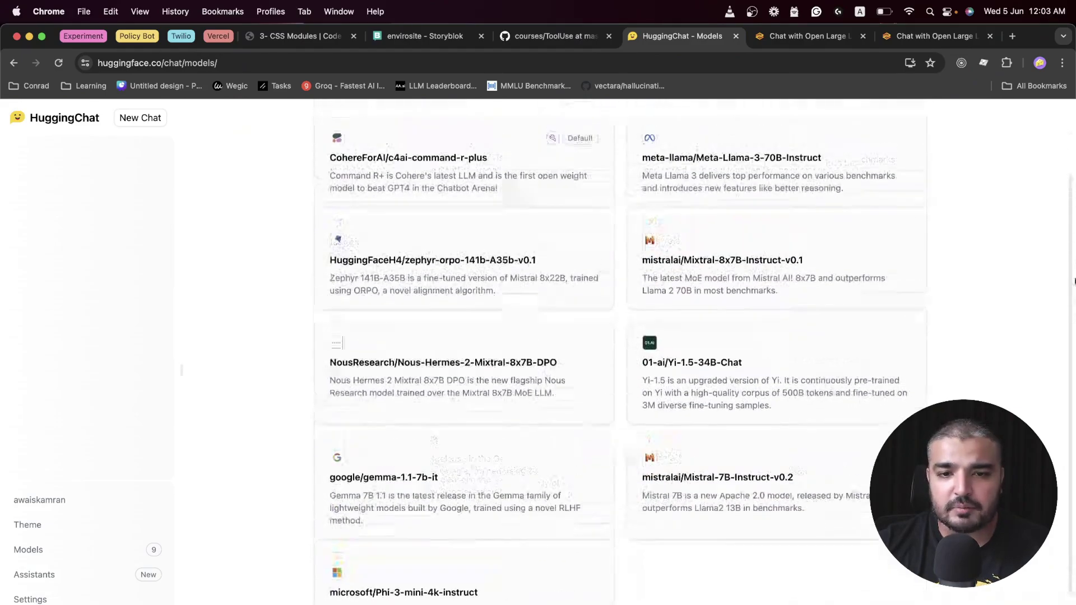
pyautogui.scroll(3, 1037, 209)
# Step: Browse the trending community assistants, such as ChatGpt and Image Generator, then return to the home page
pyautogui.click(61, 578)
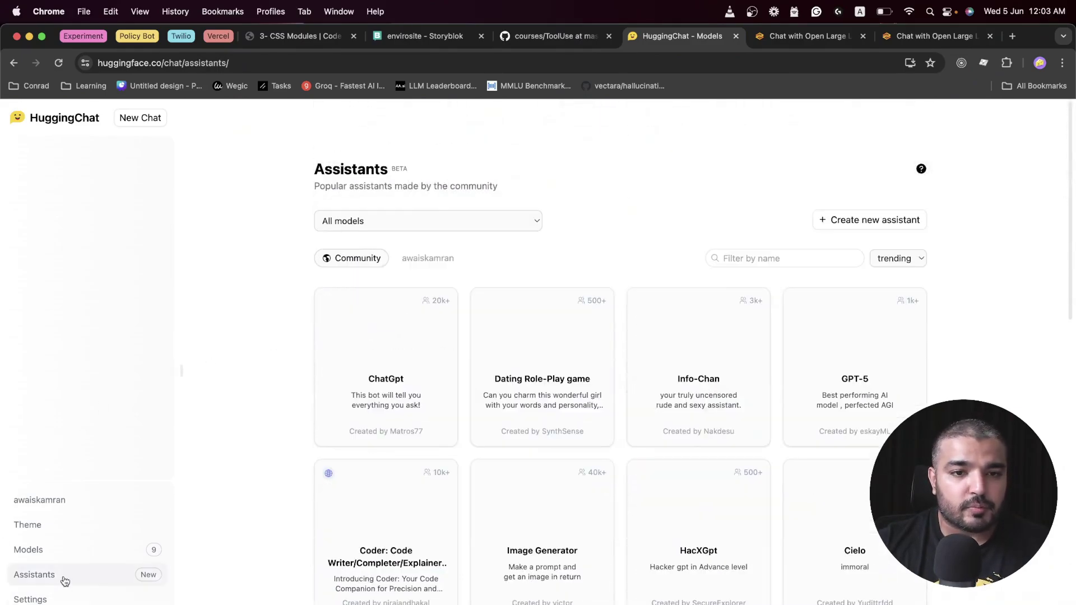
pyautogui.moveTo(1073, 175); pyautogui.dragTo(1065, 311)
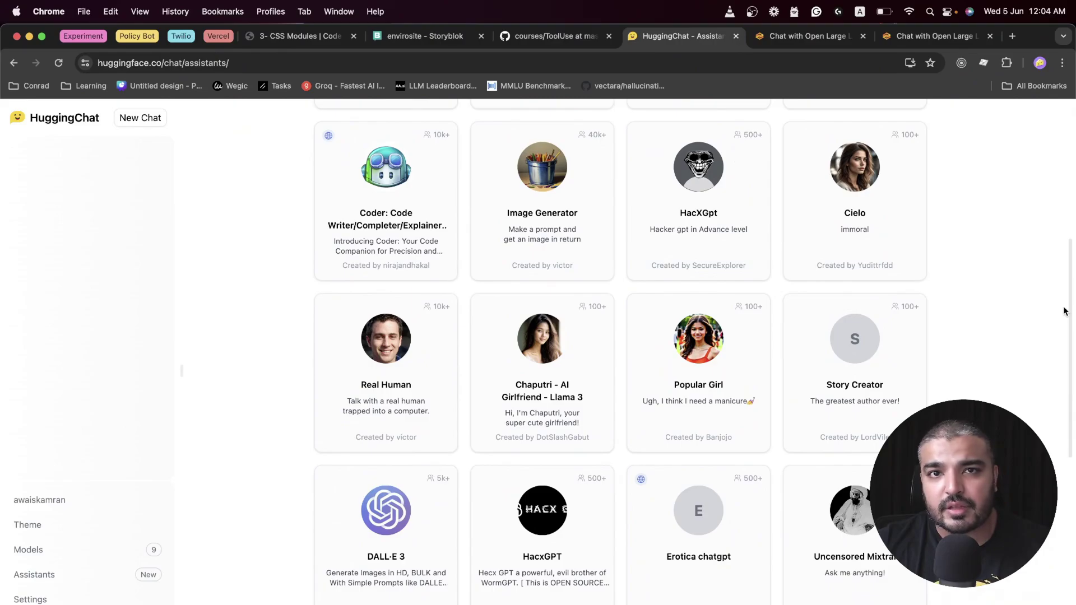
pyautogui.moveTo(1064, 310); pyautogui.dragTo(1073, 342)
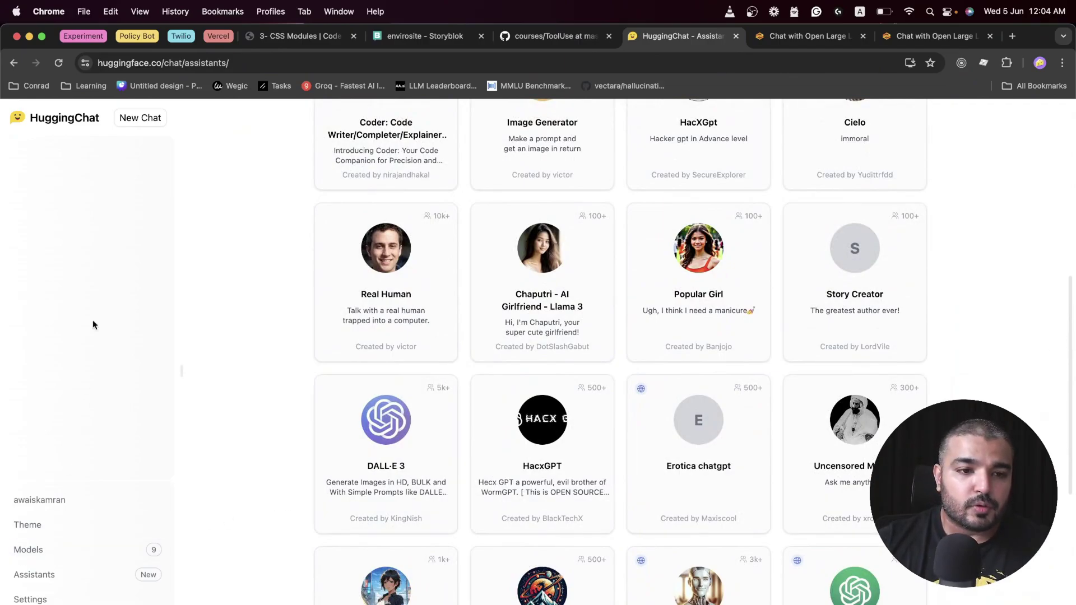
pyautogui.click(60, 120)
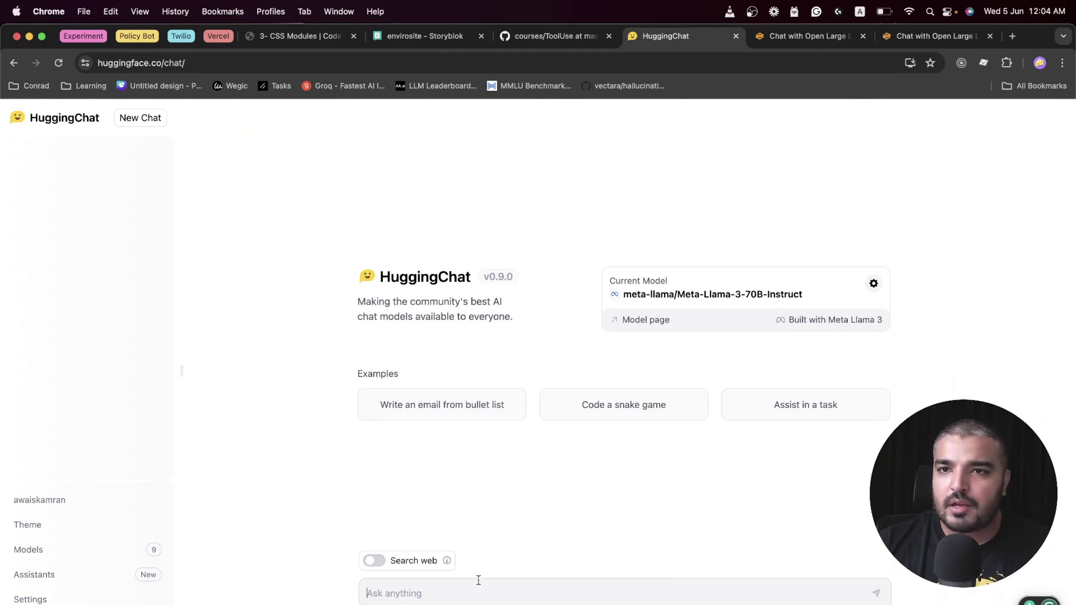
pyautogui.click(933, 36)
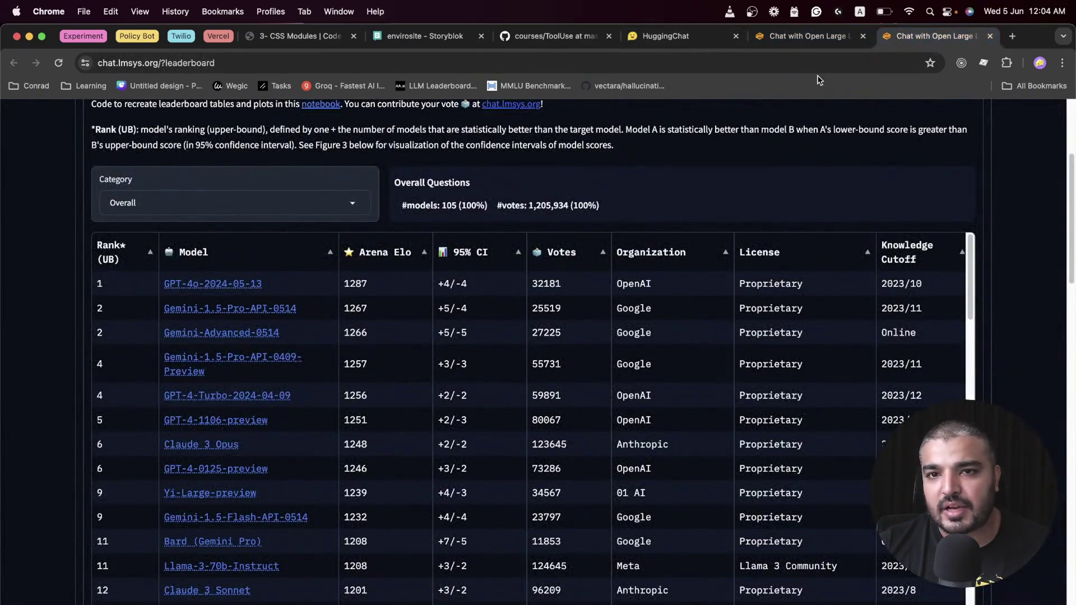
pyautogui.click(664, 37)
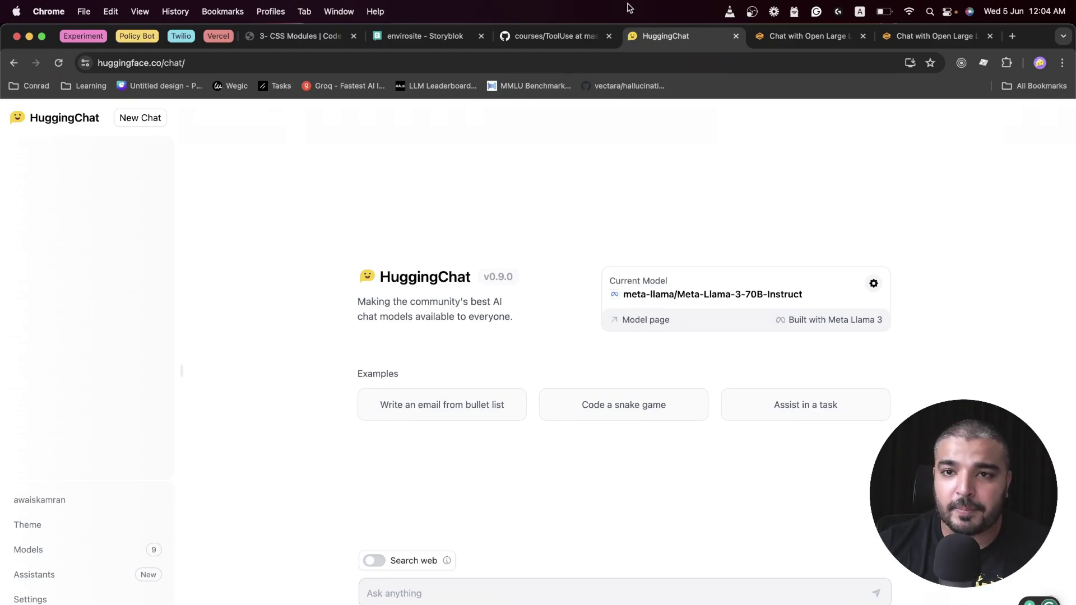
pyautogui.click(946, 36)
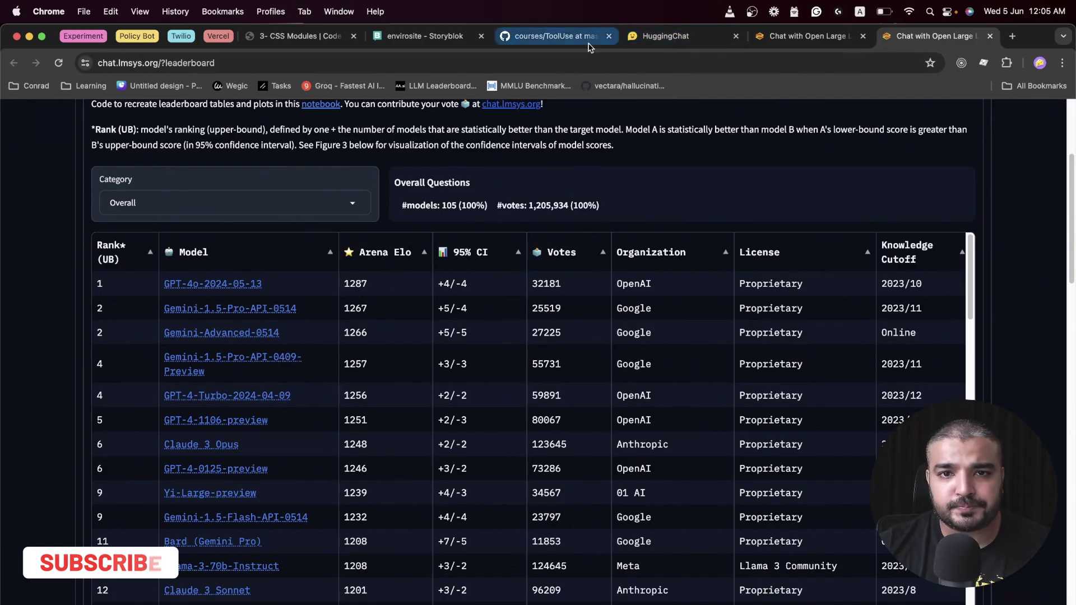
pyautogui.click(655, 38)
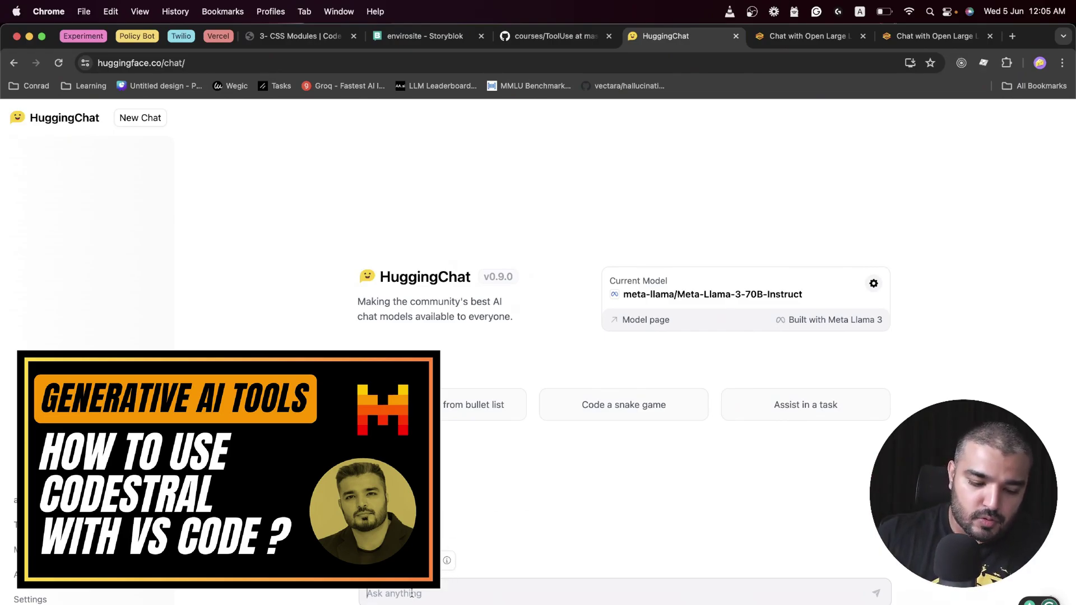
# Step: Replace the draft with the prompt 'tell me a. bit more about codestral'
pyautogui.write('what')
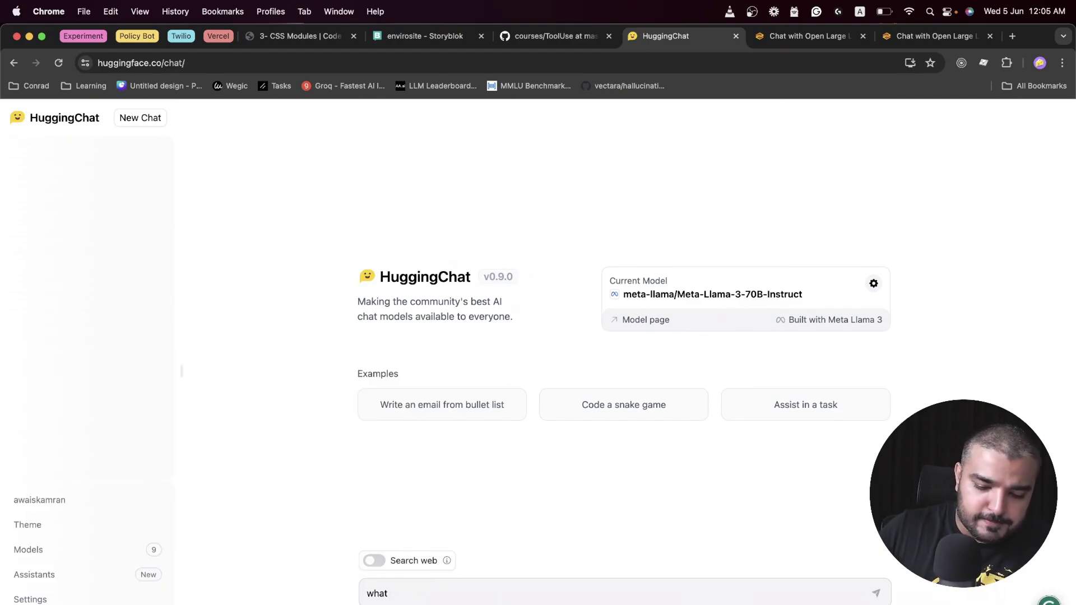
pyautogui.press('BackSpace')
pyautogui.press('BackSpace')
pyautogui.press('BackSpace')
pyautogui.press('BackSpace')
pyautogui.write('tell ')
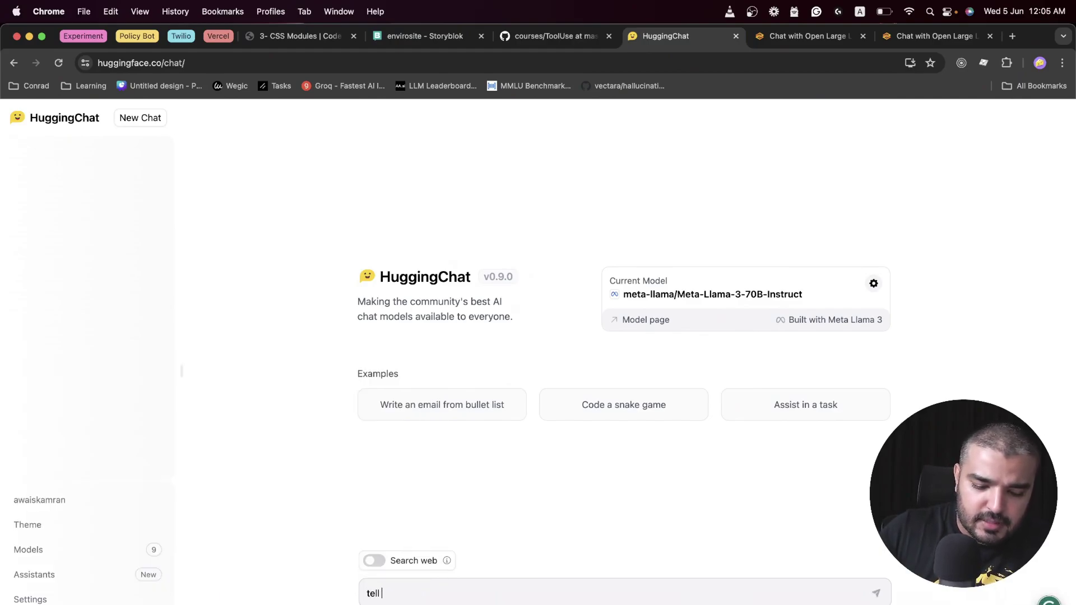
pyautogui.write('me a. bit more')
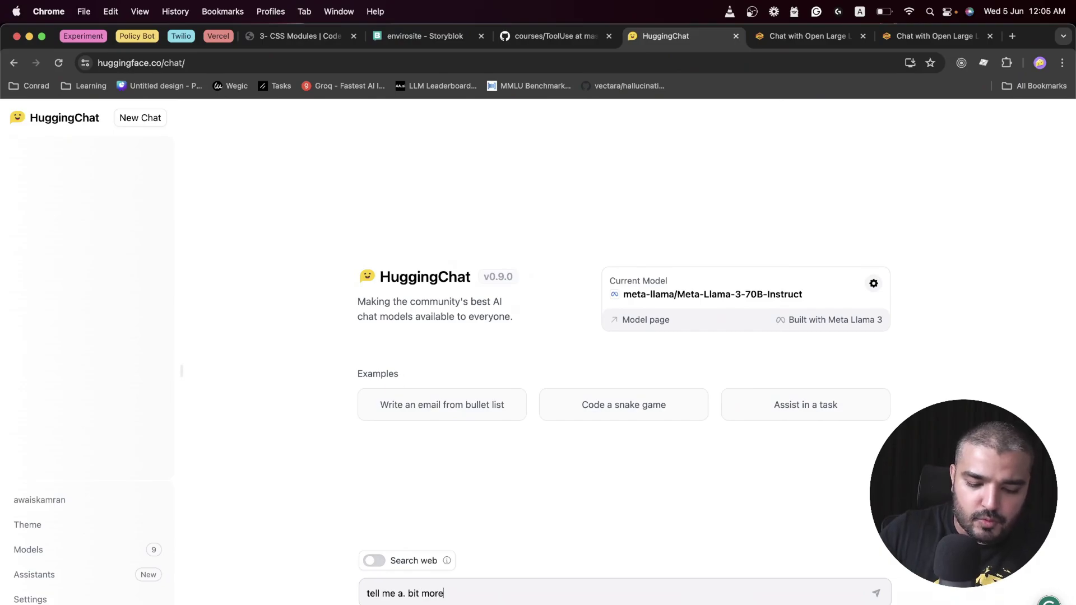
pyautogui.write(' about code')
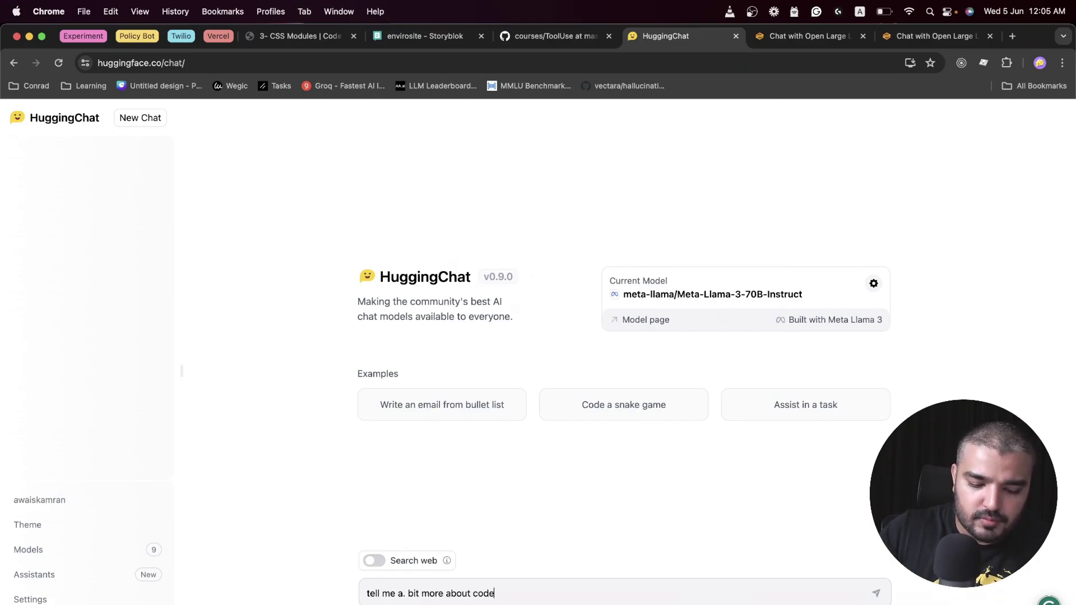
pyautogui.write('stral')
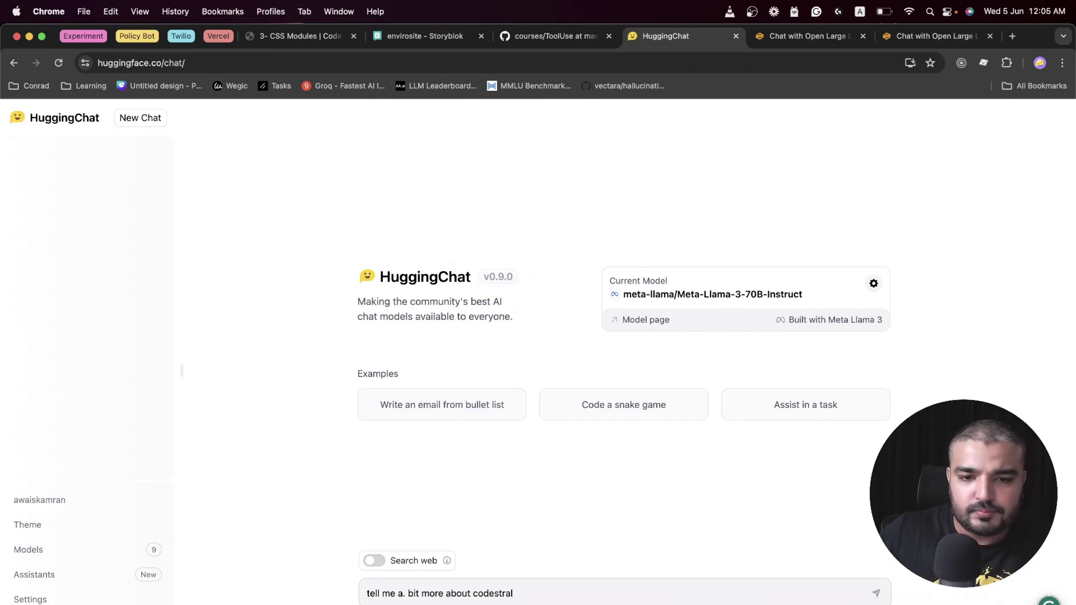
# Step: Send the Codestral question and read through Llama 3's streamed Codestral overview
pyautogui.press('Return')
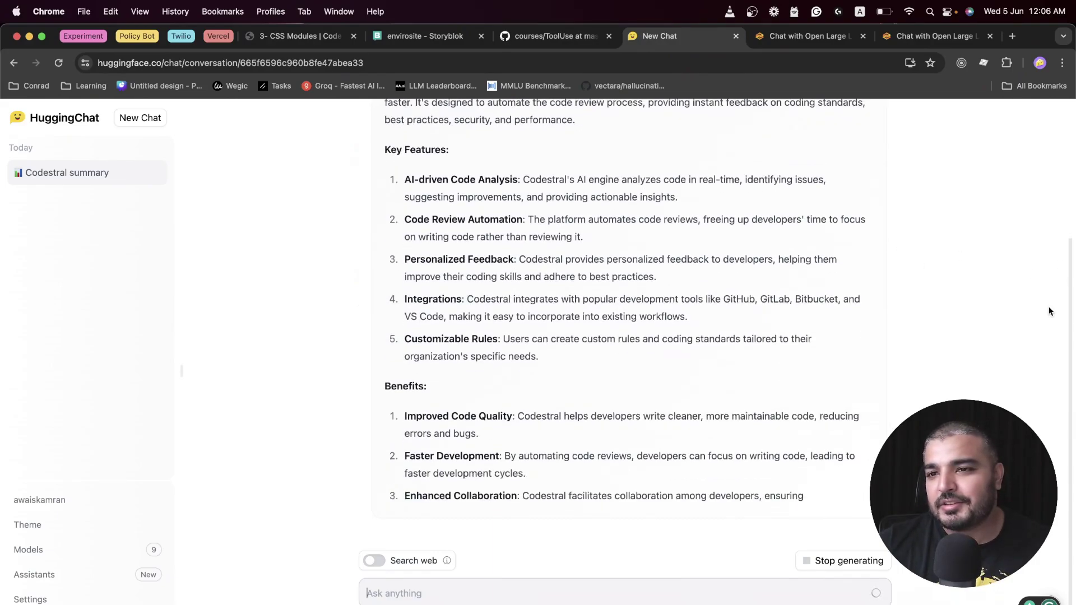
pyautogui.scroll(3, 1072, 223)
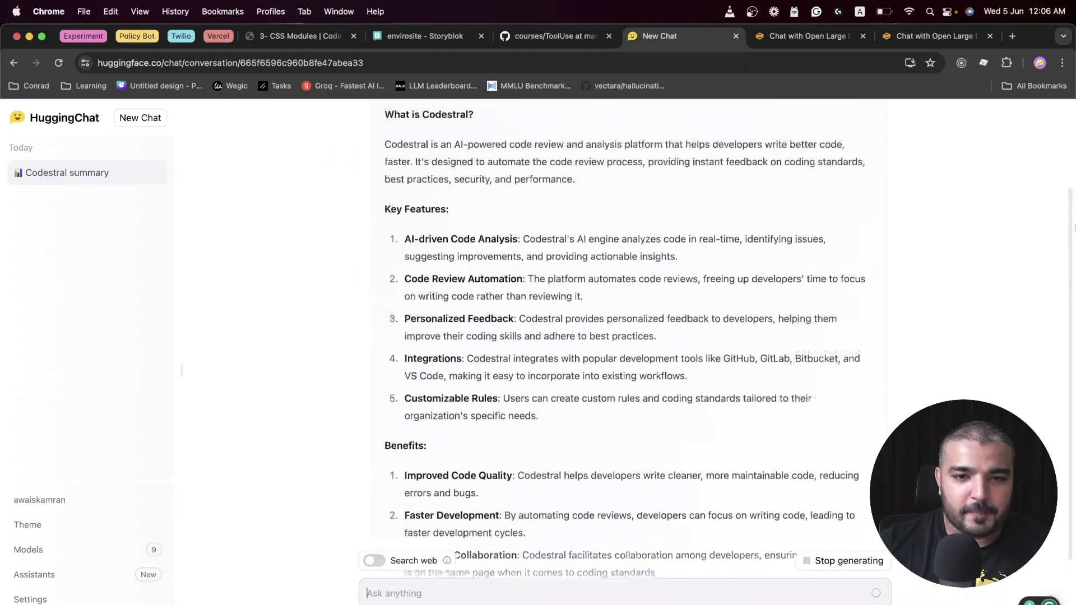
pyautogui.scroll(3, 1072, 223)
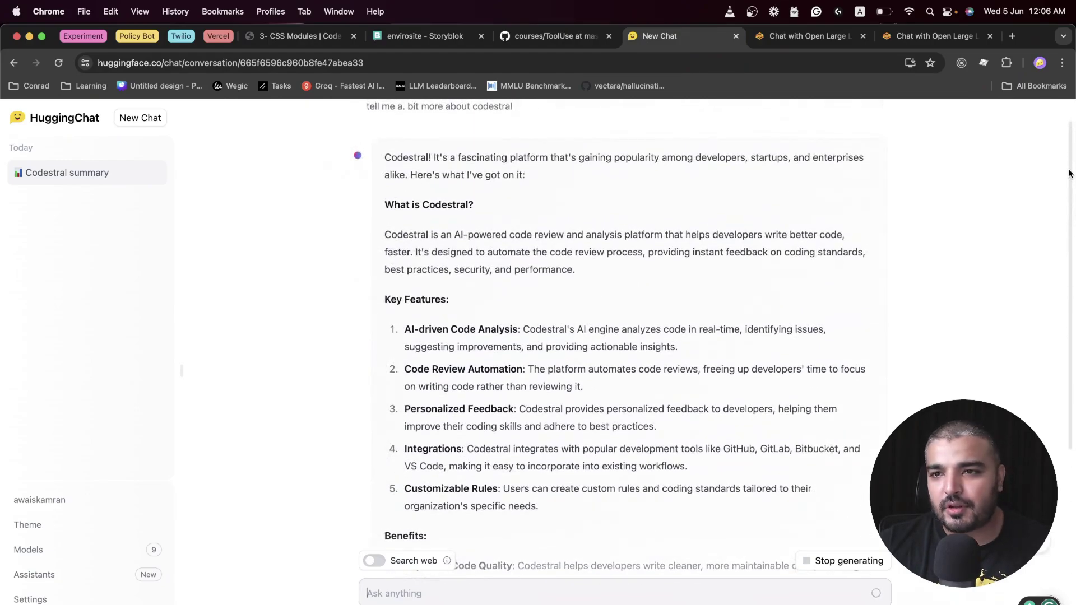
pyautogui.scroll(2, 1070, 154)
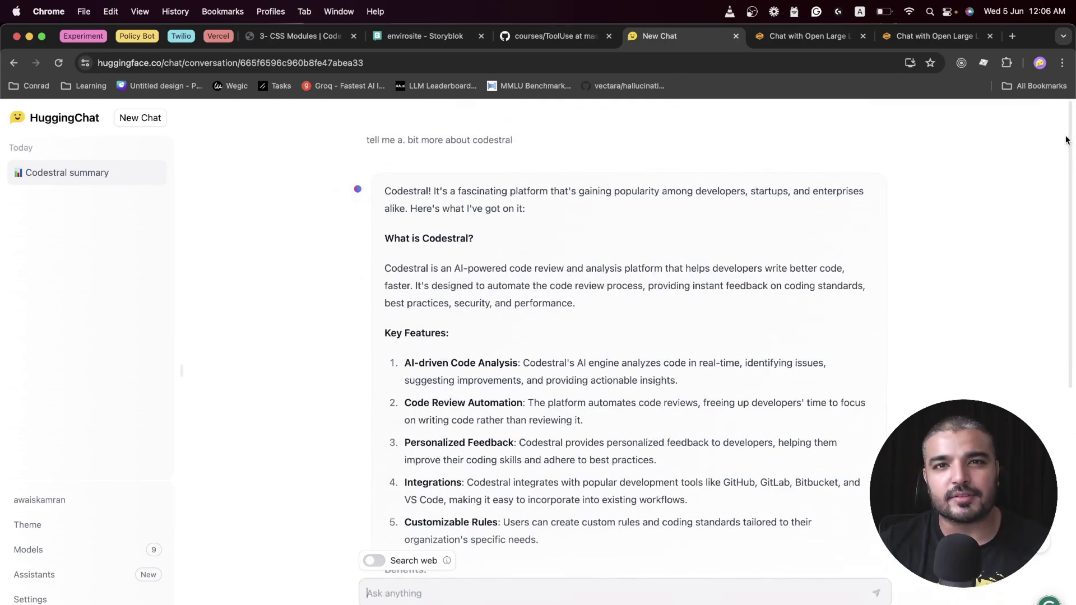
pyautogui.scroll(-1, 1070, 201)
pyautogui.scroll(-6, 1070, 202)
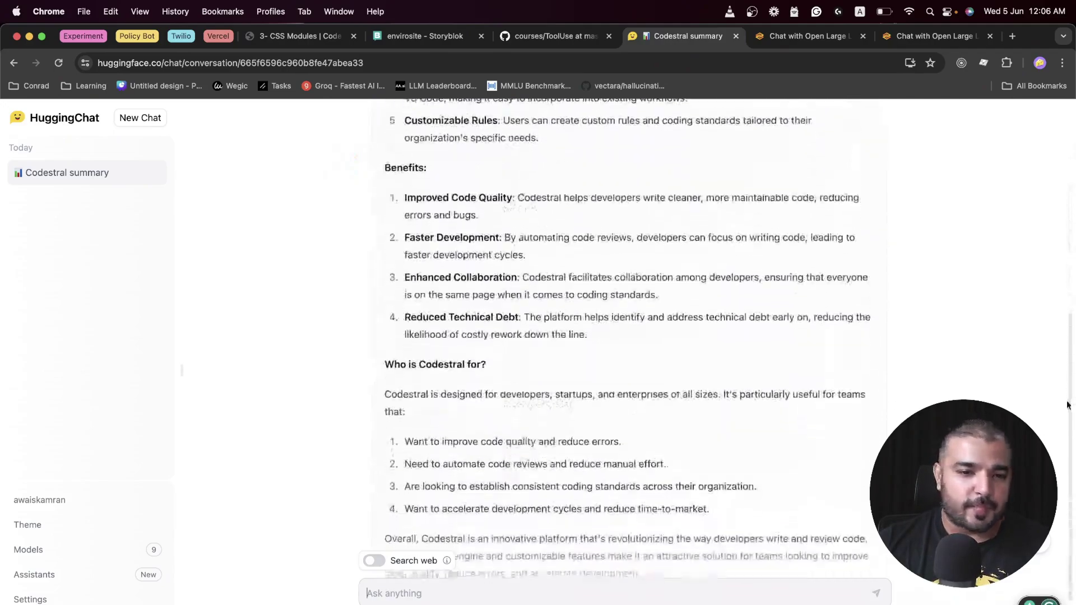
pyautogui.scroll(6, 1072, 196)
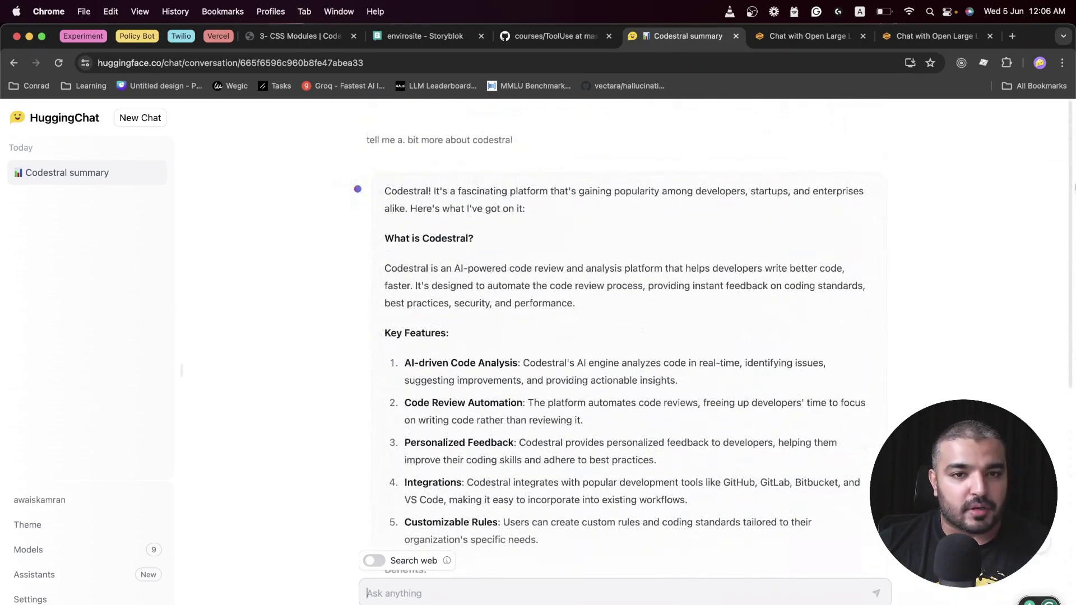
pyautogui.scroll(-8, 1073, 188)
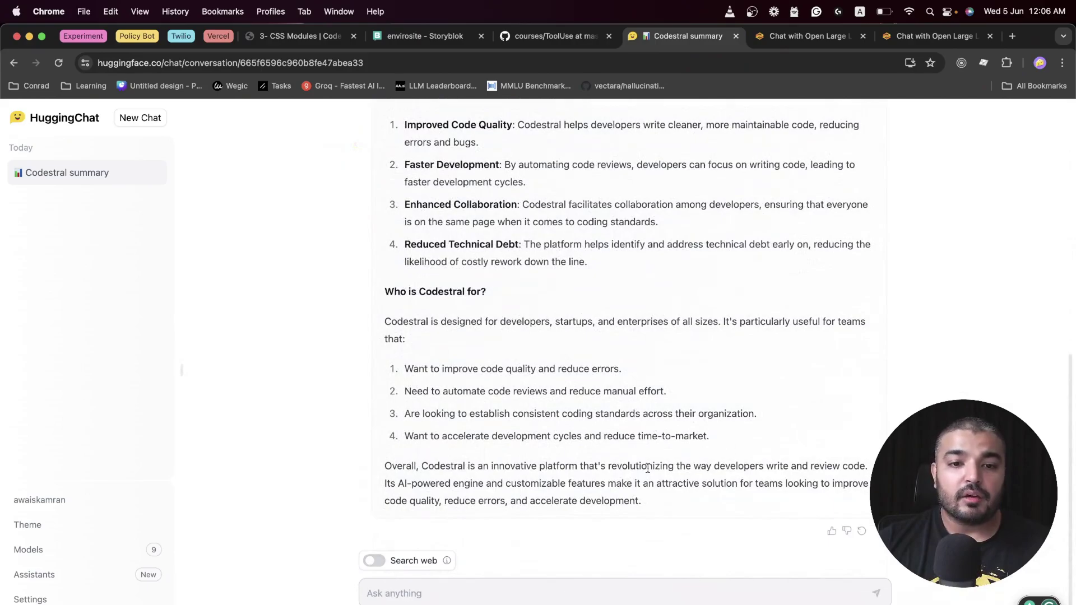
# Step: Toggle web search and select the text of the earlier Codestral question
pyautogui.click(378, 563)
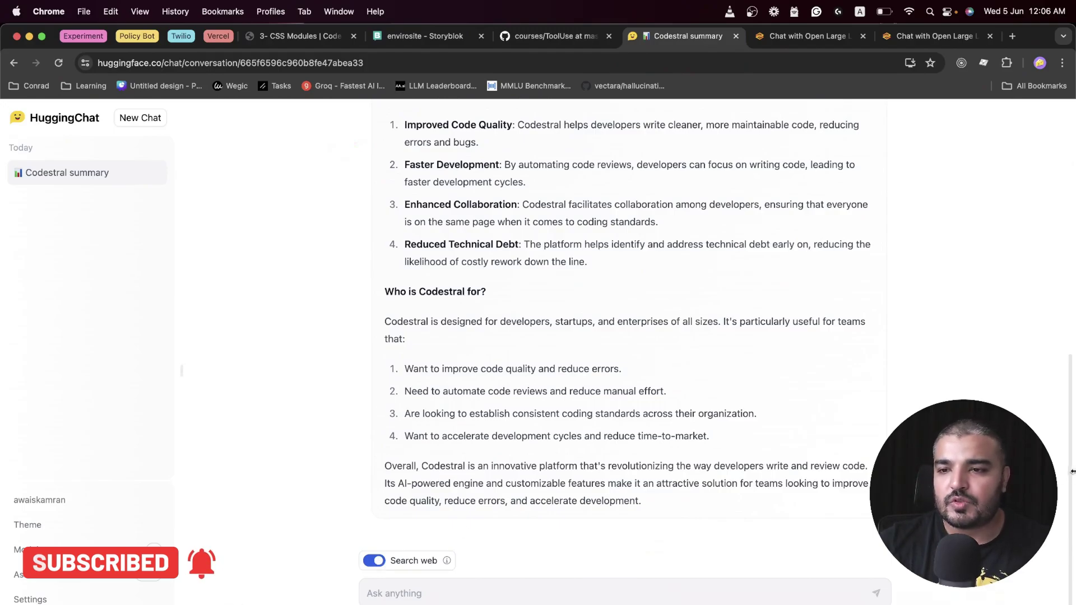
pyautogui.scroll(10, 1046, 271)
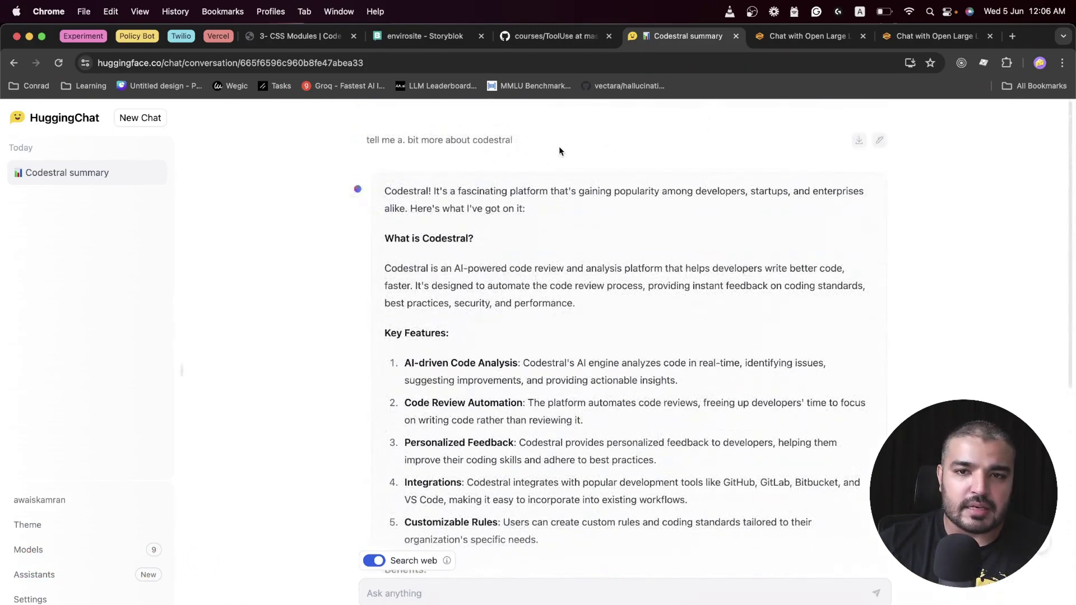
pyautogui.moveTo(574, 140); pyautogui.dragTo(376, 148)
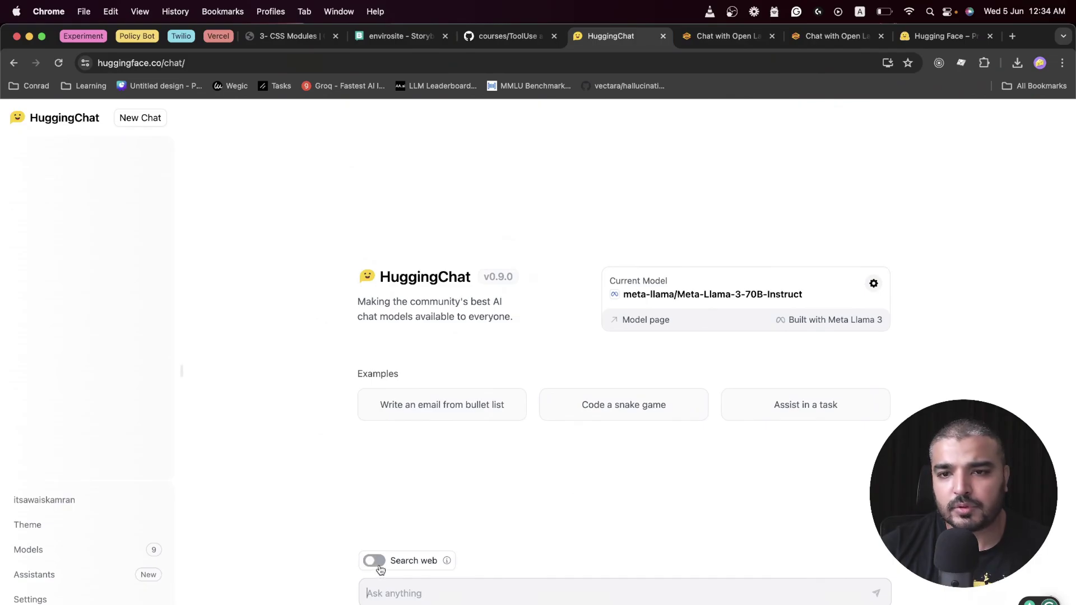
# Step: Activate CohereForAI/c4ai-command-r-plus and enable 'Hide emoticons in conversation topics' in Settings
pyautogui.click(873, 284)
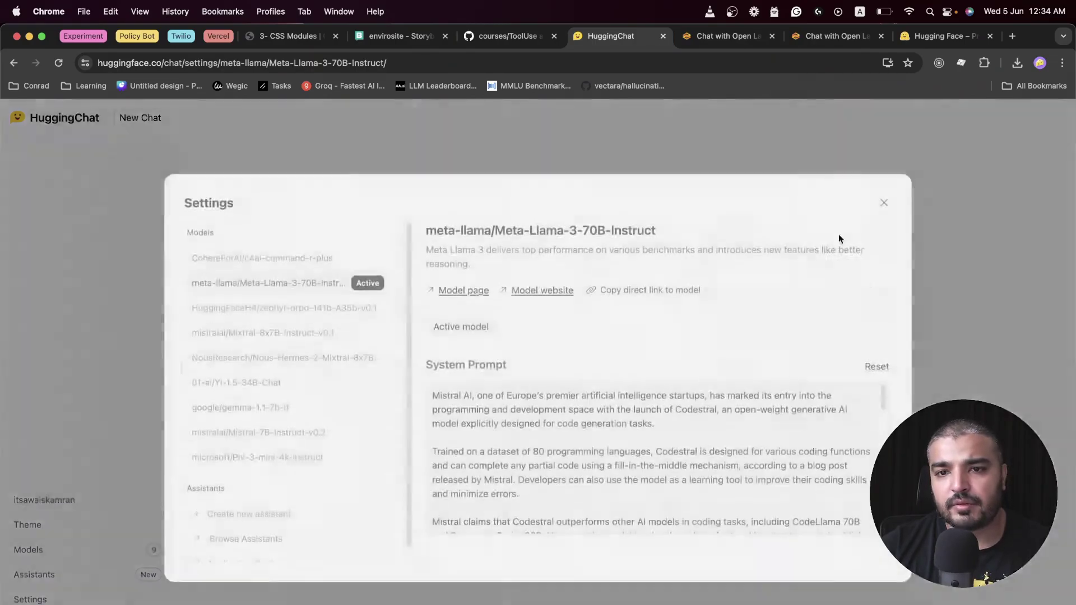
pyautogui.click(304, 252)
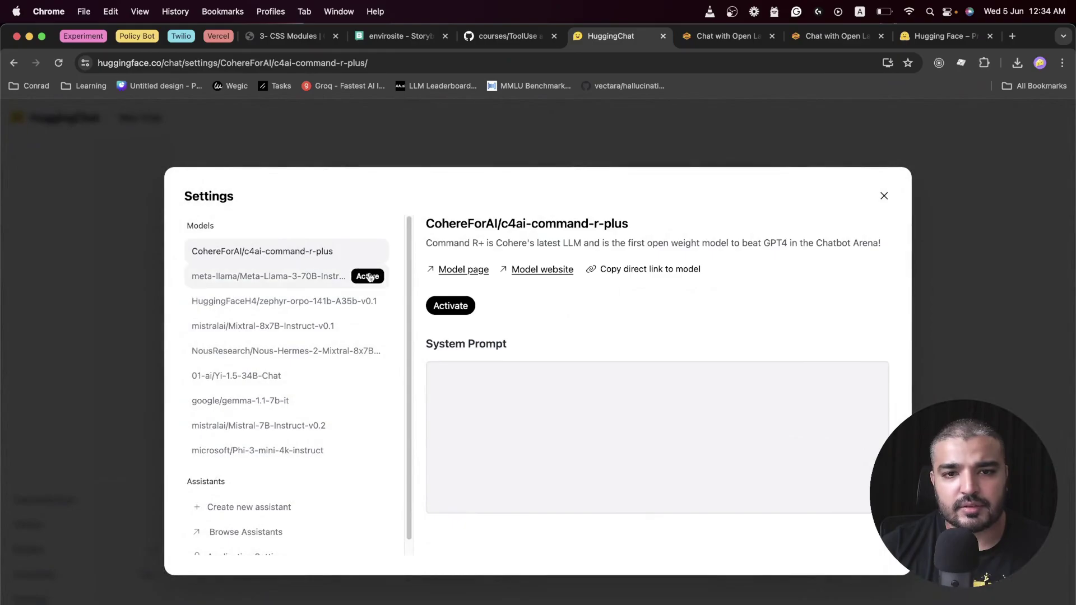
pyautogui.click(443, 307)
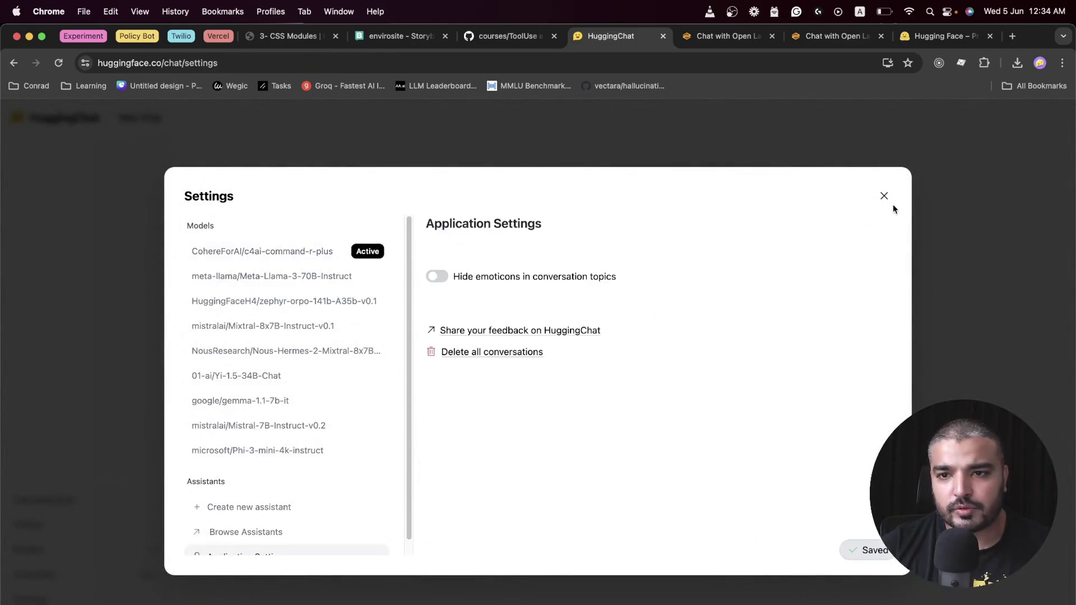
pyautogui.click(439, 276)
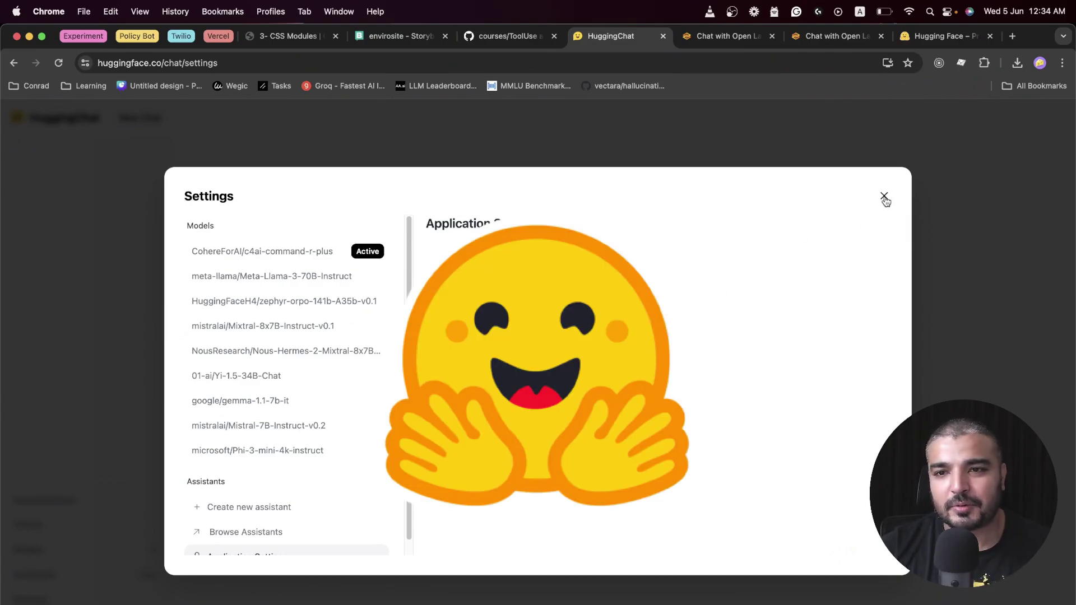
# Step: Close Settings and view Command R+'s six tools, including Web Search and Calculator
pyautogui.click(883, 197)
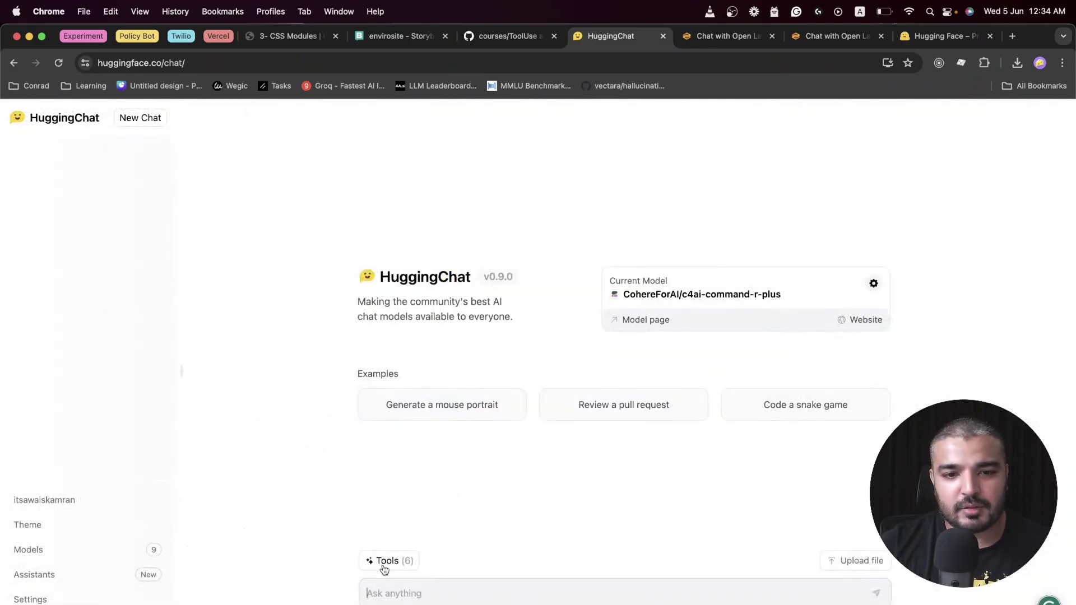
pyautogui.click(401, 565)
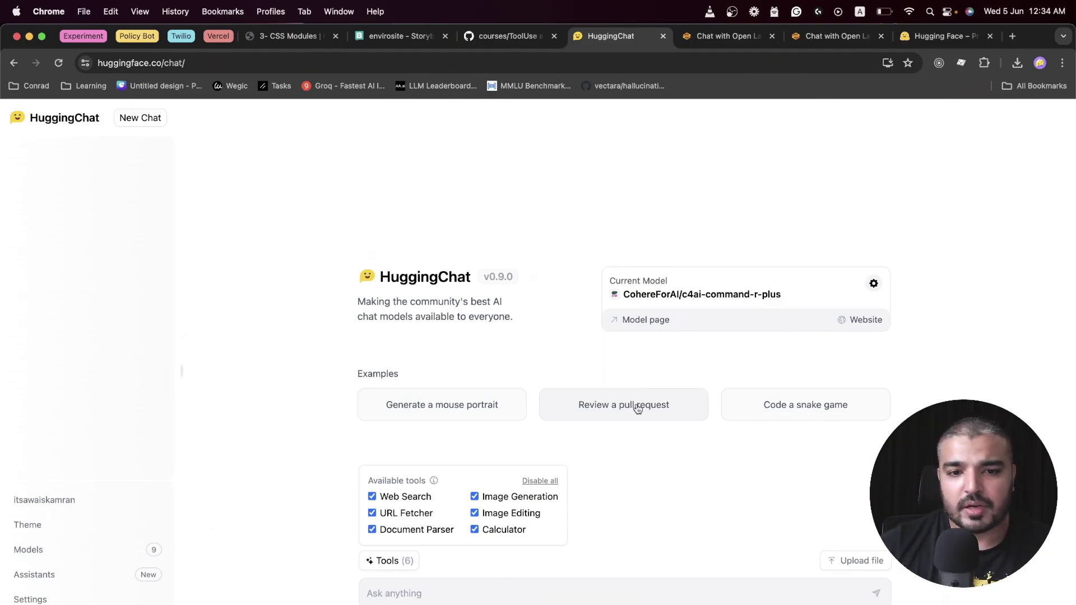
# Step: Ask Command R+ 'tell me a. bit about codestral'
pyautogui.click(422, 594)
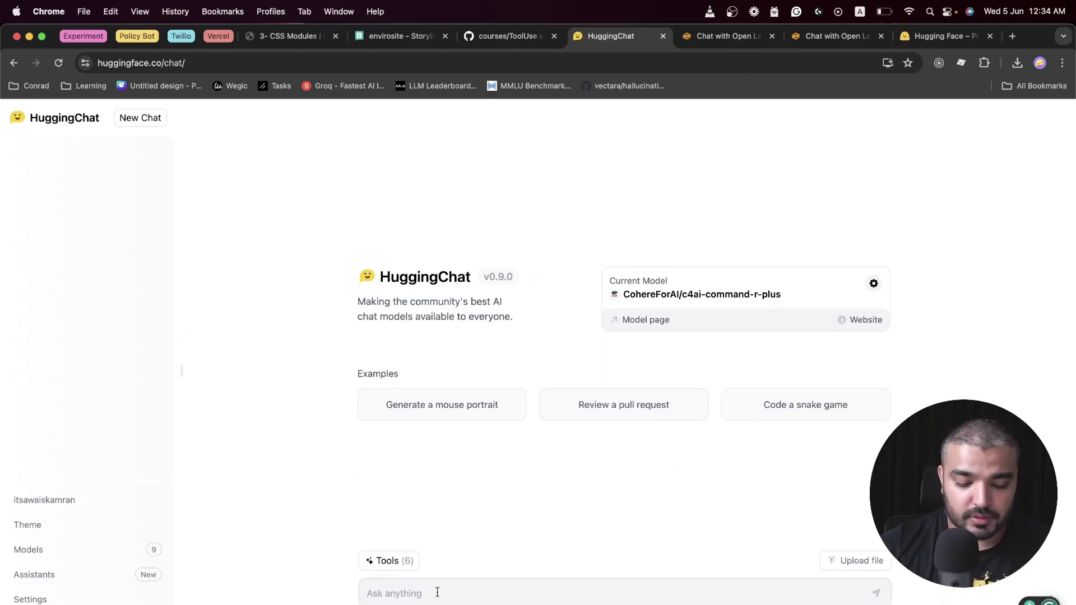
pyautogui.write('tell me a. bit about codestral')
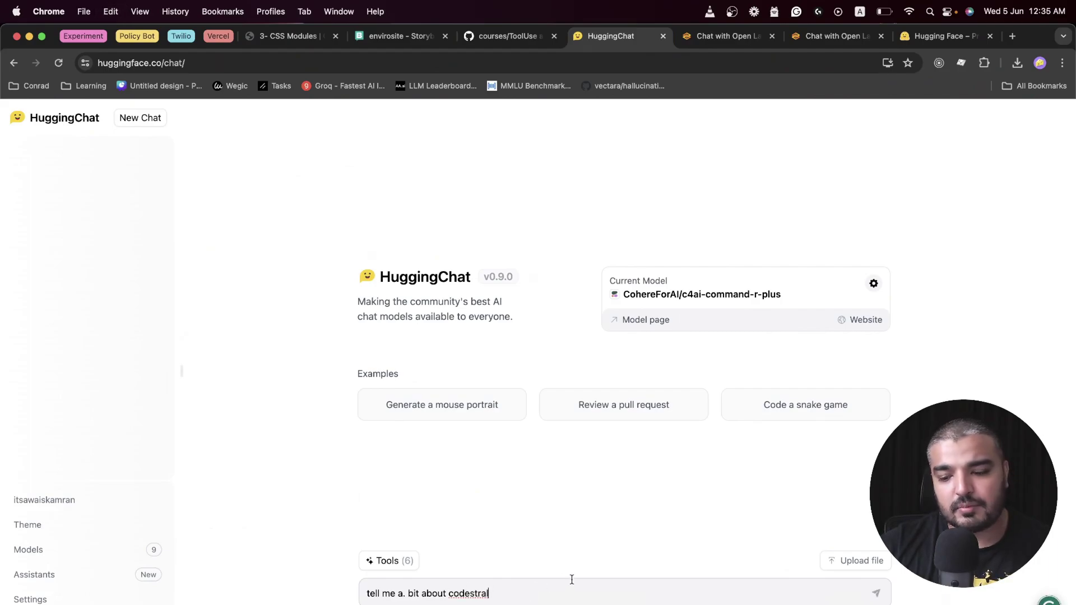
pyautogui.press('Return')
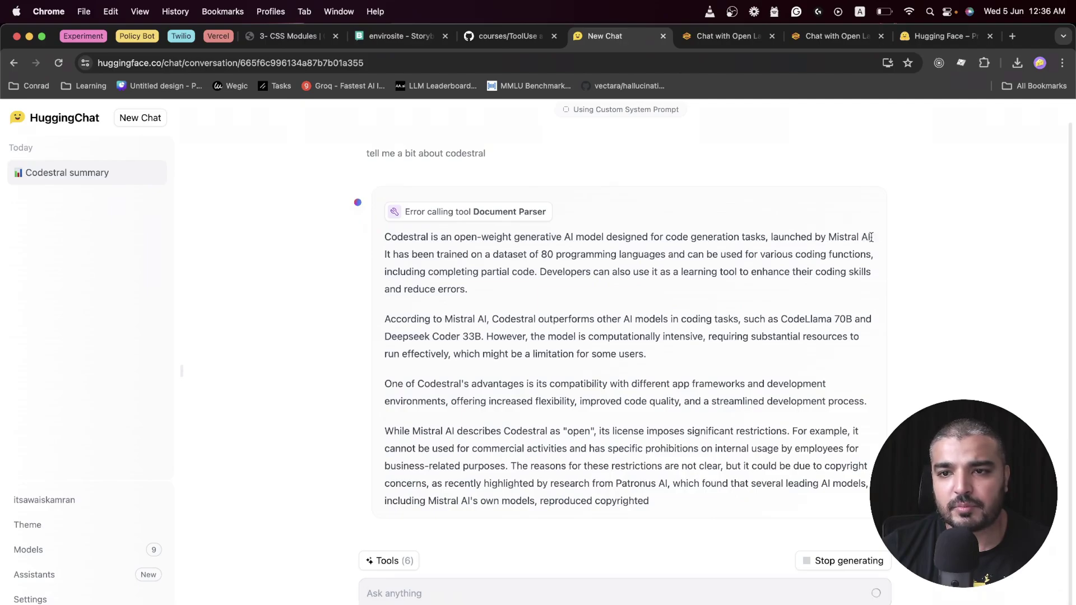
# Step: Highlight 'Mistral AI.' as Codestral's maker in the finished answer, then clear the selection
pyautogui.moveTo(873, 237); pyautogui.dragTo(828, 237)
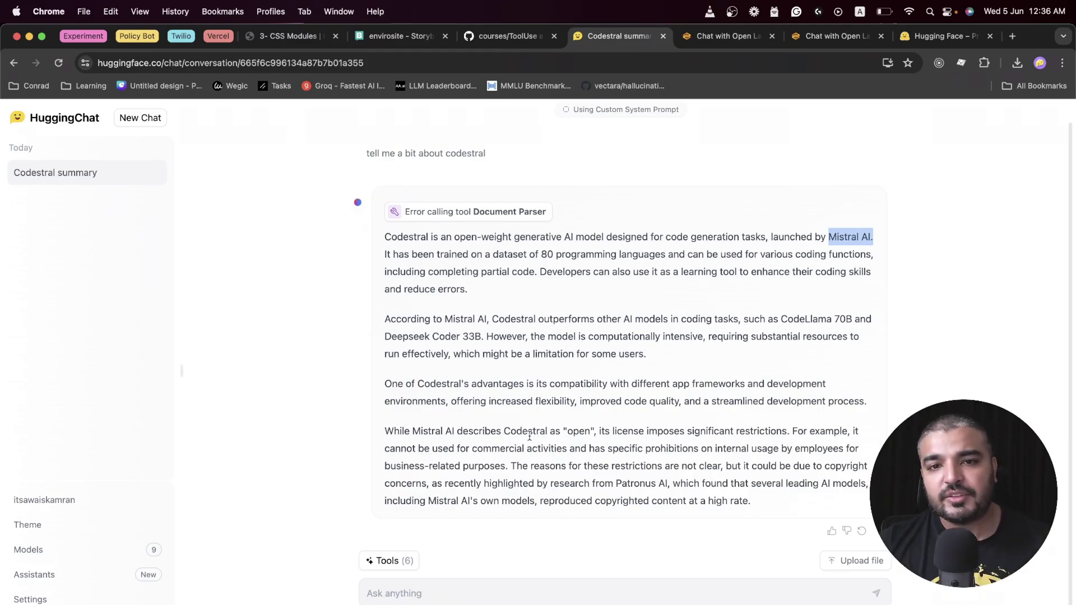
pyautogui.click(610, 315)
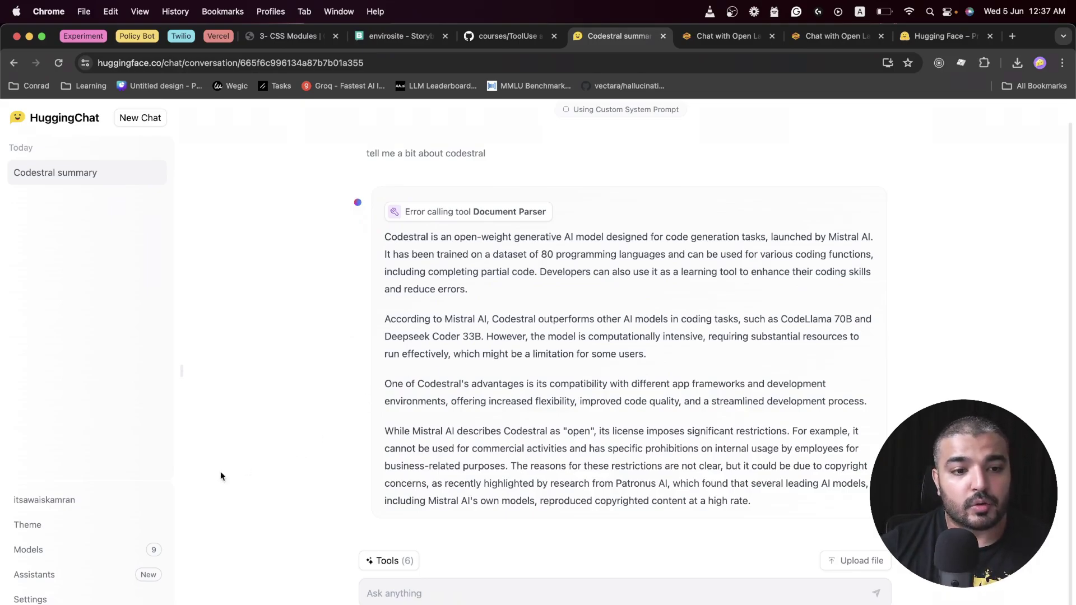
# Step: Open the Assistants gallery and scroll down past cards like ChatGpt, Real Human and DALL-E 3
pyautogui.click(69, 583)
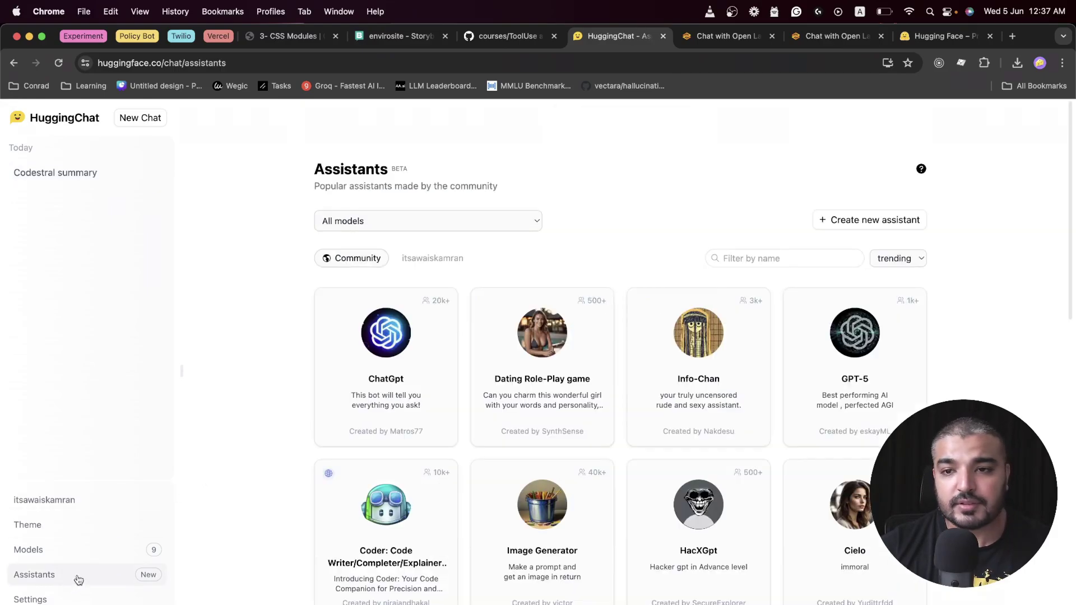
pyautogui.moveTo(1073, 178); pyautogui.dragTo(1074, 365)
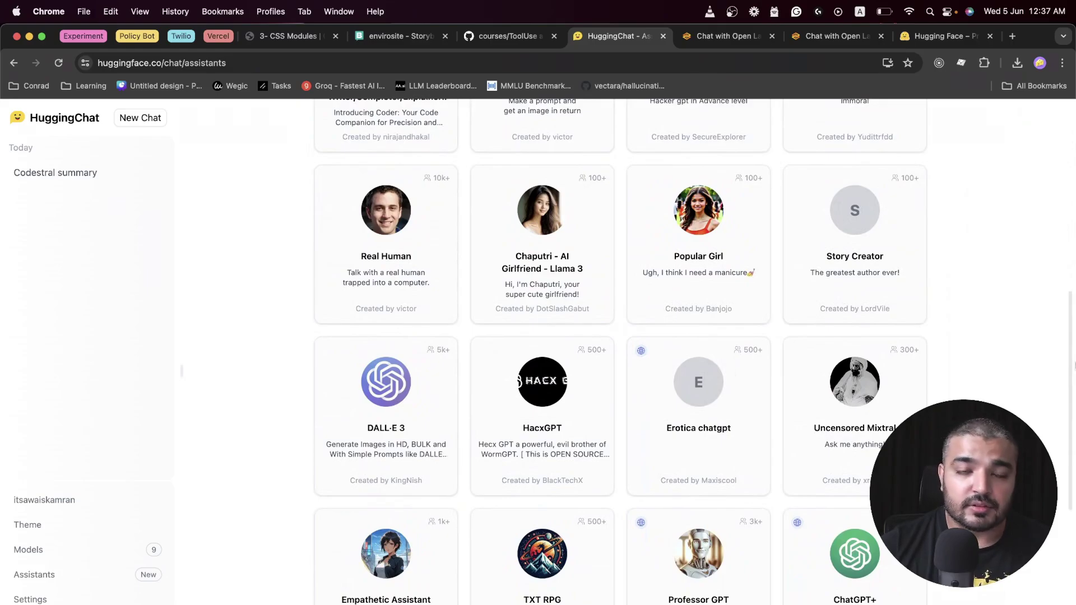